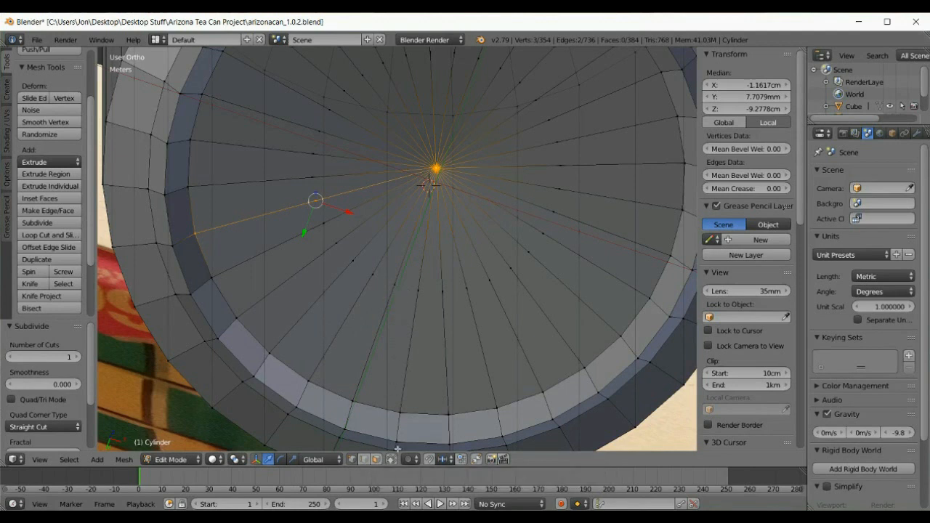
Subdivide the single wedge face on the can's bottom beside the Y axis, using face selection.
{"action": "left_click", "coordinate": [375, 460]}
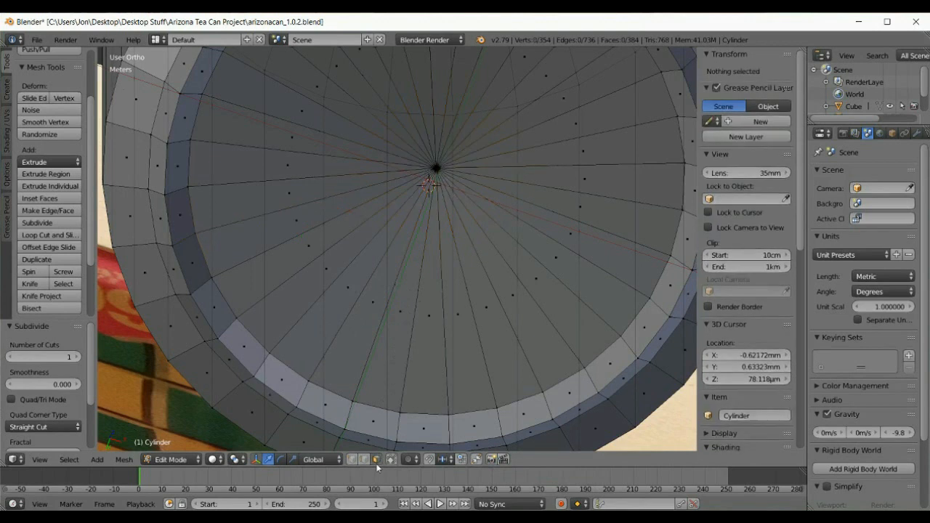
{"action": "right_click", "coordinate": [372, 301]}
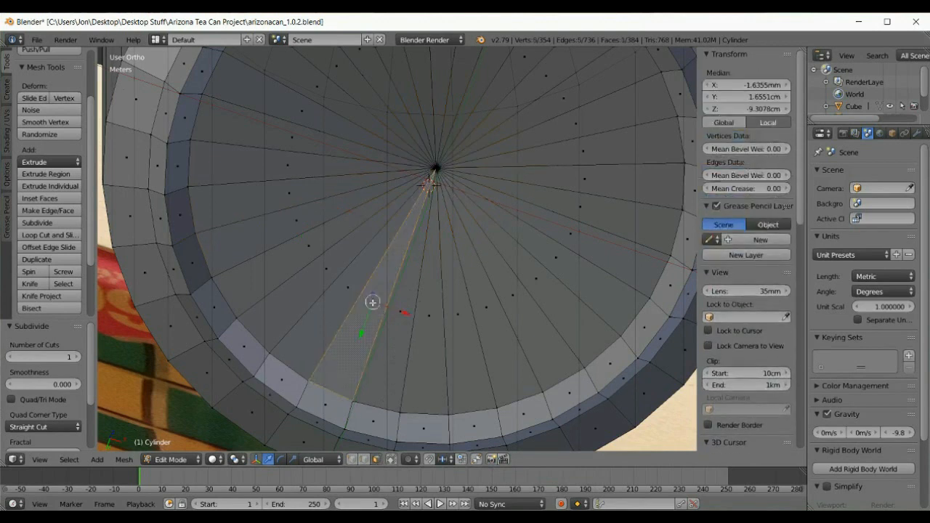
{"action": "left_click", "coordinate": [36, 223]}
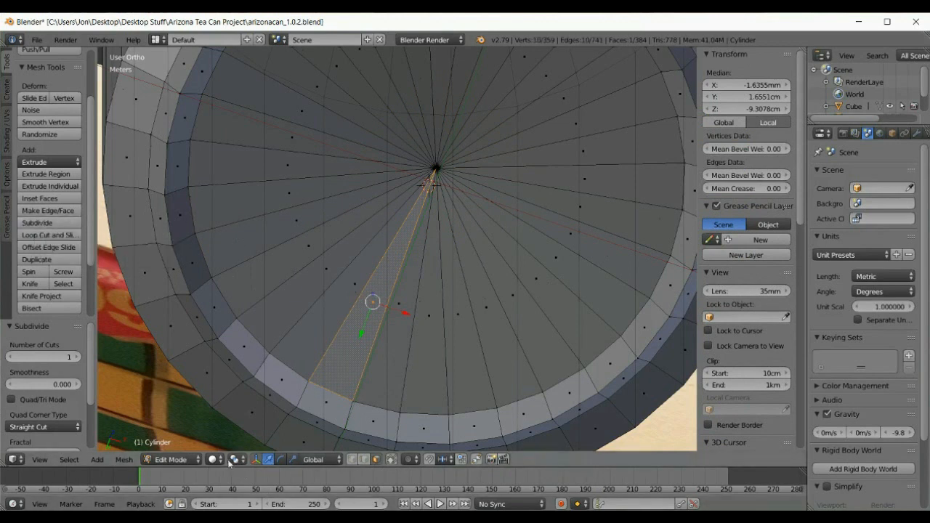
Try to undo the subdivision of the wedge face, checking its vertices and faces.
{"action": "left_click", "coordinate": [353, 460]}
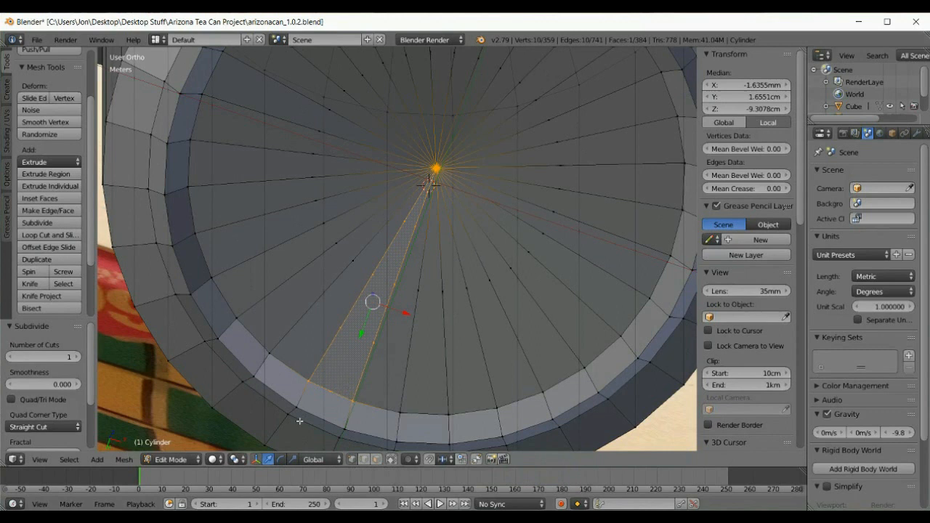
{"action": "left_click", "coordinate": [123, 460]}
{"action": "left_click", "coordinate": [132, 443]}
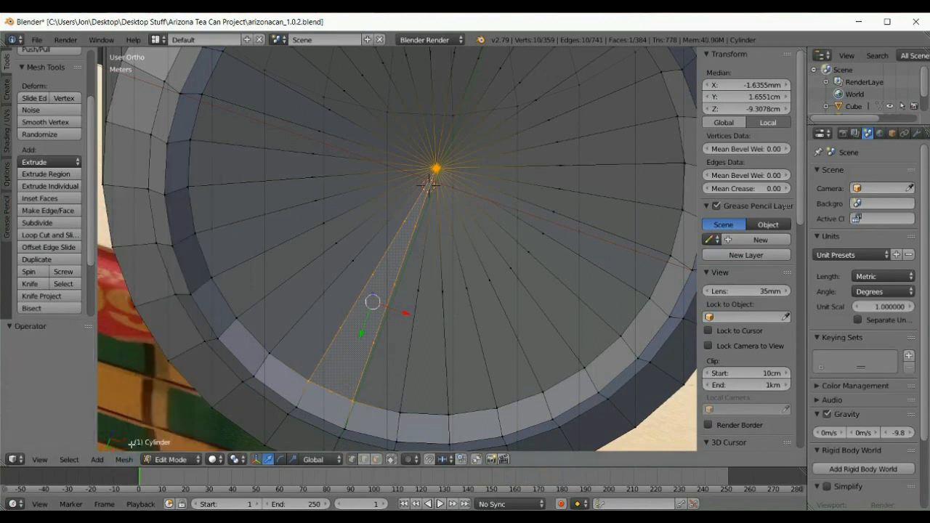
{"action": "left_click", "coordinate": [375, 459]}
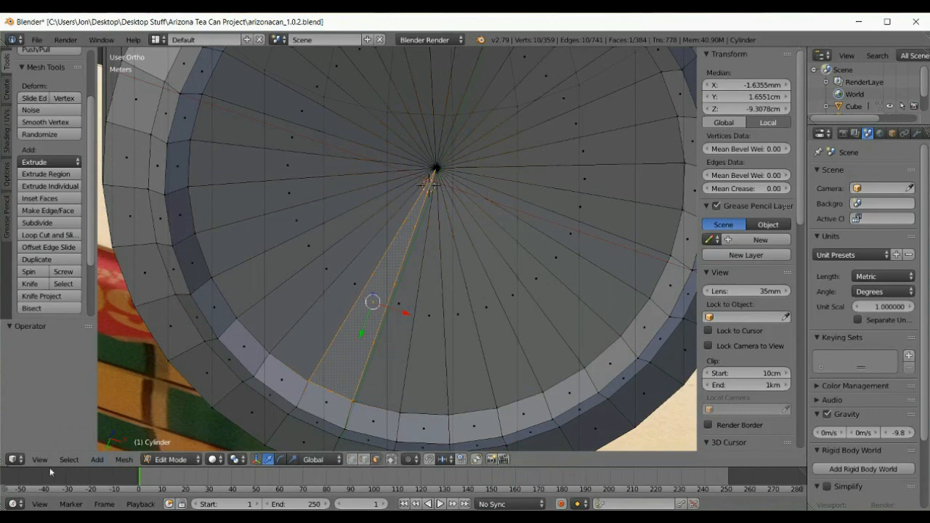
{"action": "left_click", "coordinate": [127, 457]}
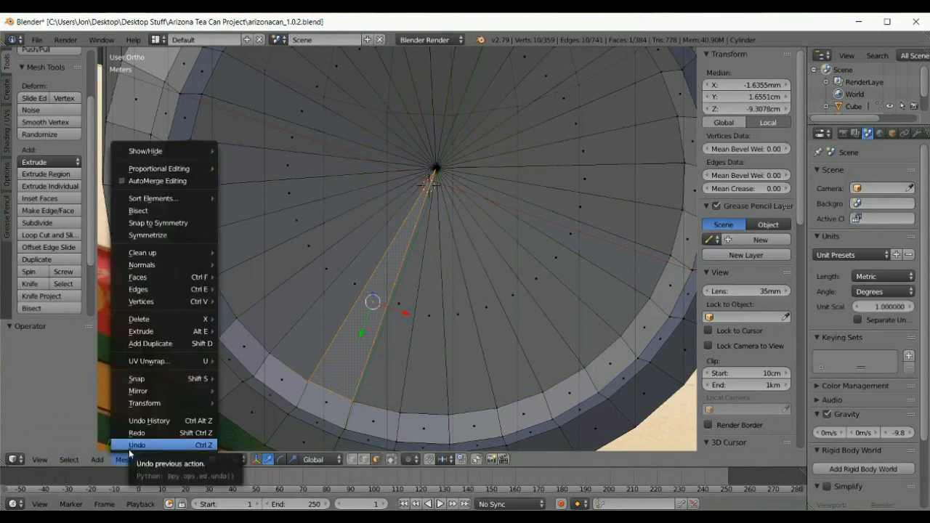
{"action": "left_click", "coordinate": [130, 446]}
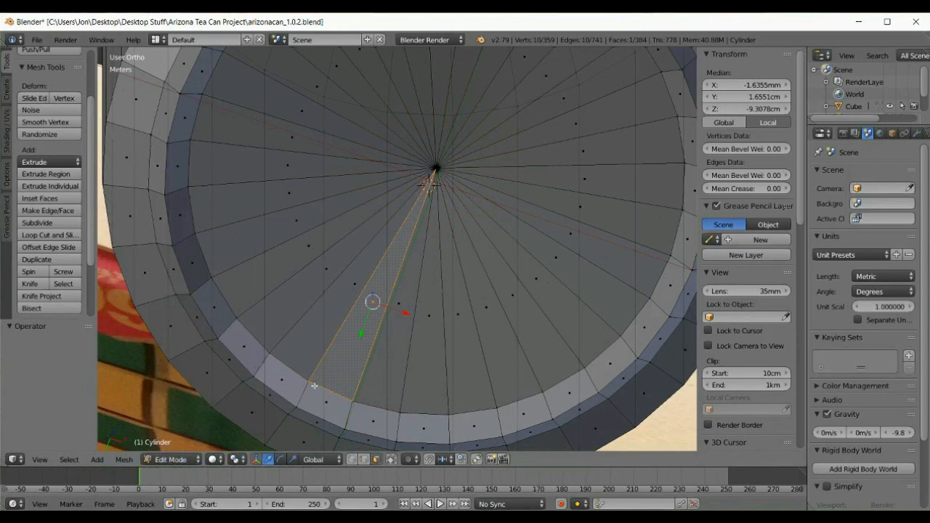
Deselect everything in vertex mode and delete the extra vertex midway along the wedge's outer rim edge.
{"action": "left_click", "coordinate": [352, 459]}
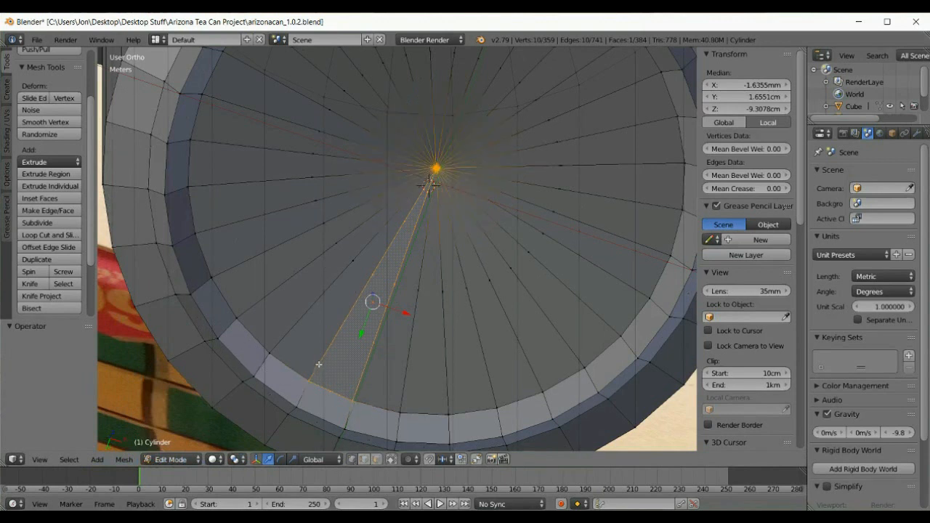
{"action": "left_click", "coordinate": [69, 459]}
{"action": "left_click", "coordinate": [93, 416]}
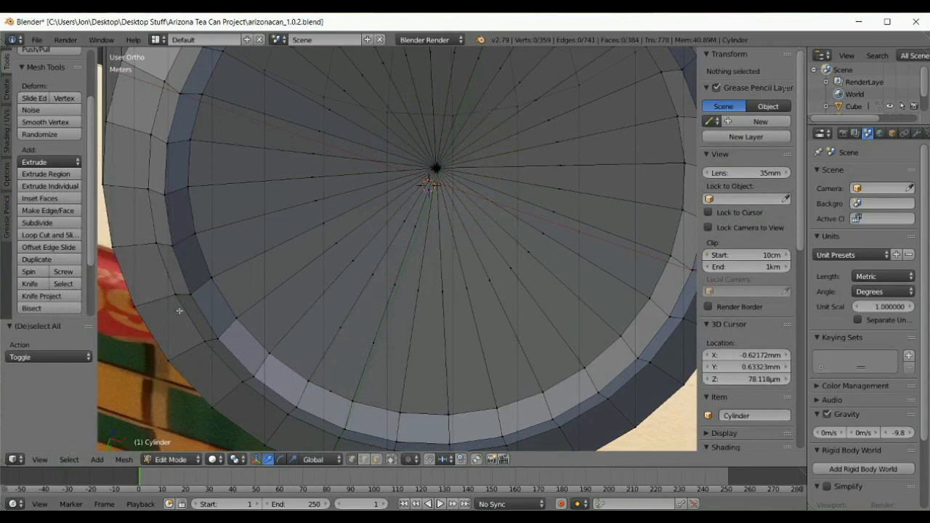
{"action": "right_click", "coordinate": [331, 392]}
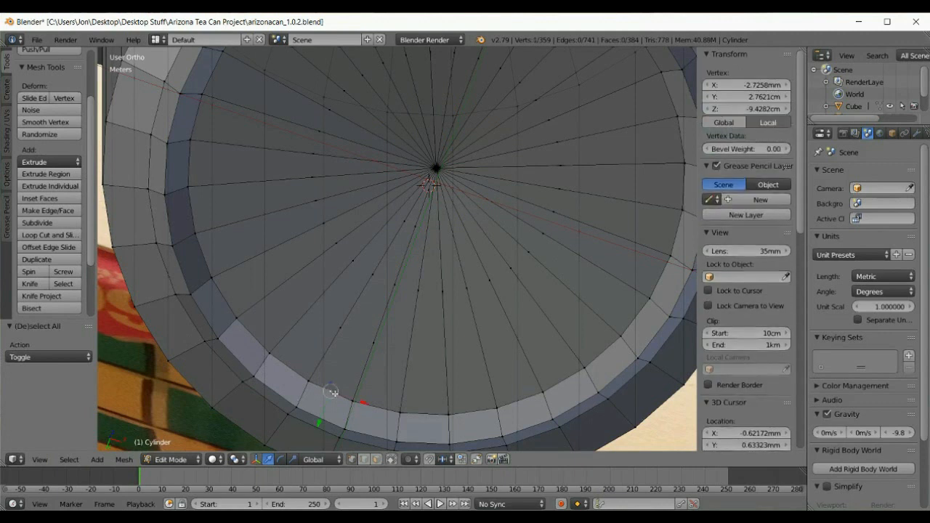
{"action": "key", "text": "x"}
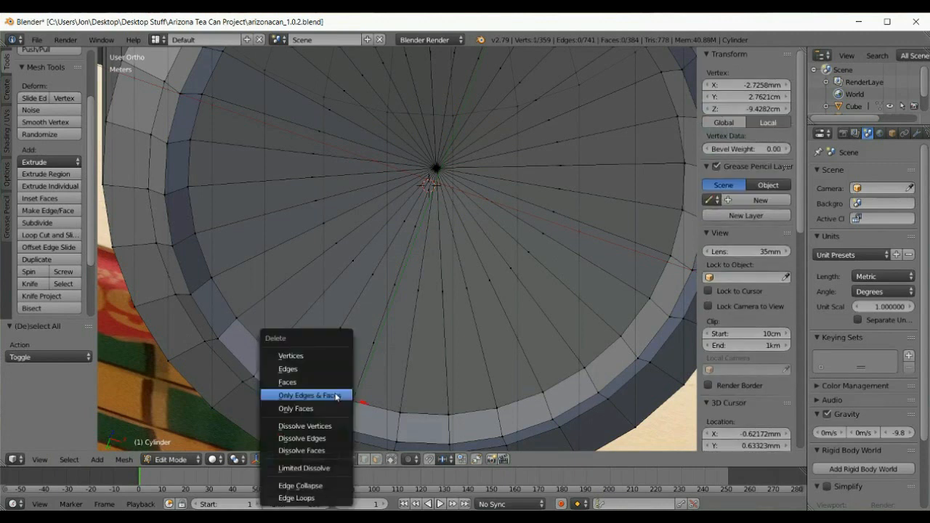
{"action": "left_click", "coordinate": [301, 356]}
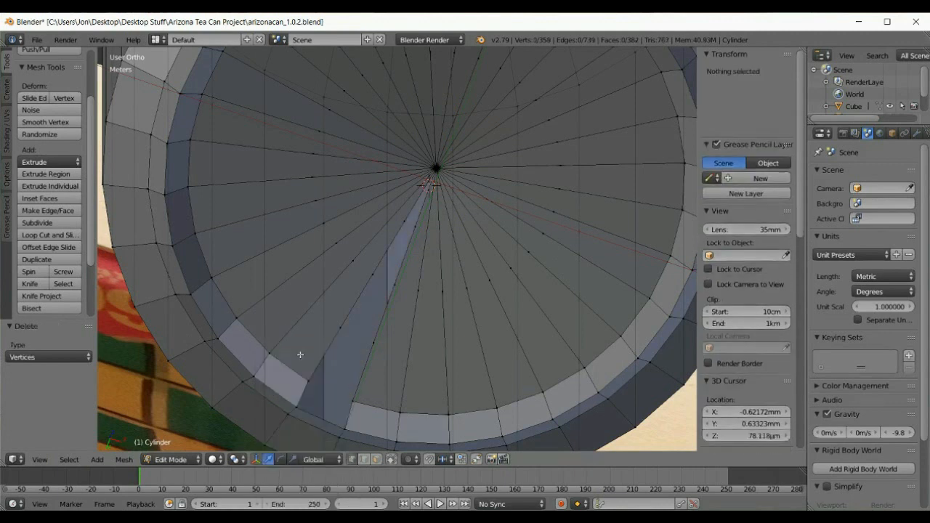
Delete the extra vertices on the outer halves of the wedge's two side edges.
{"action": "right_click", "coordinate": [384, 338]}
{"action": "key", "text": "x"}
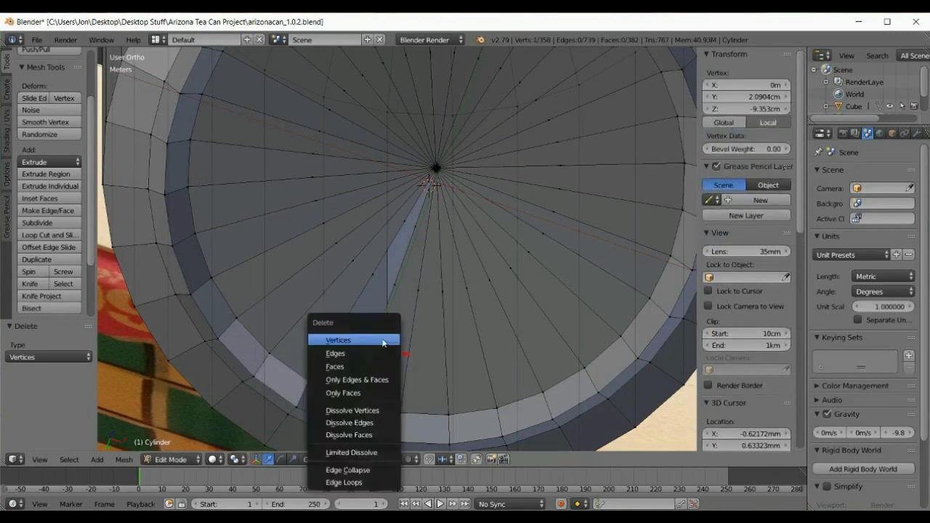
{"action": "left_click", "coordinate": [383, 340]}
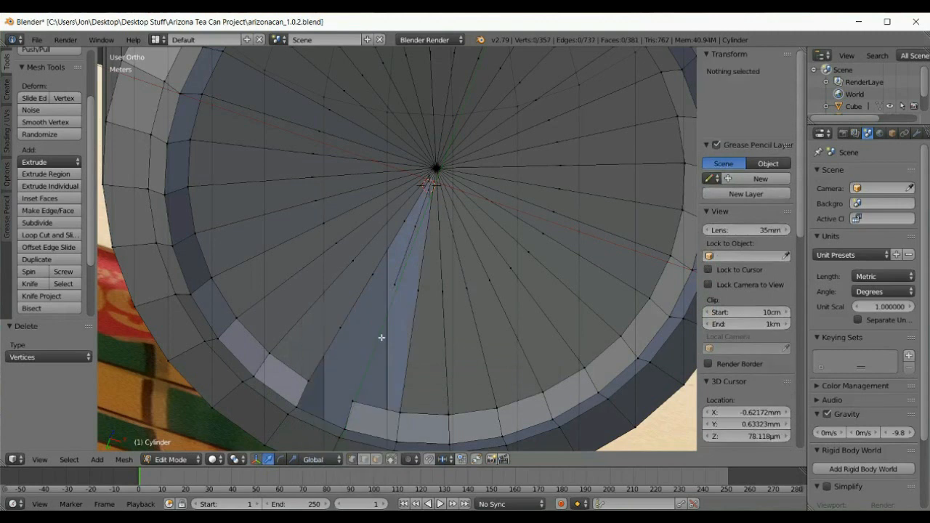
{"action": "right_click", "coordinate": [339, 327]}
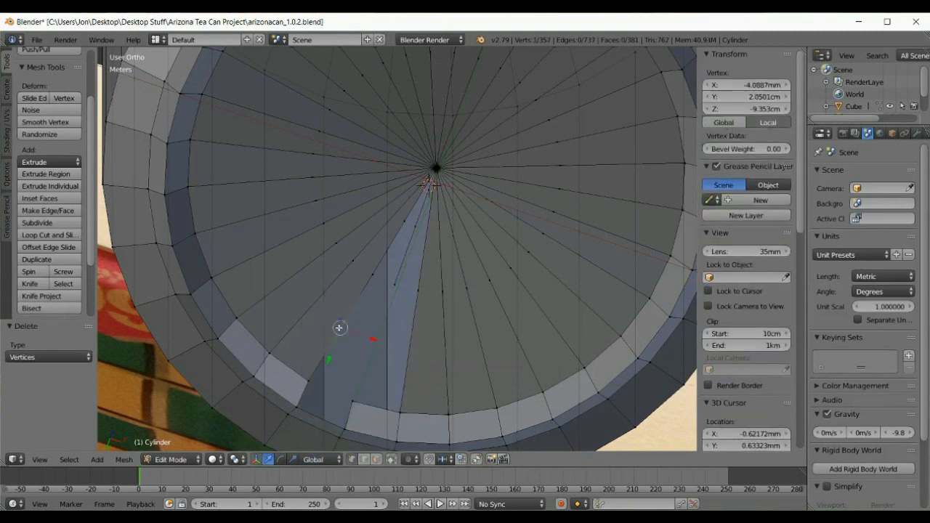
{"action": "key", "text": "x"}
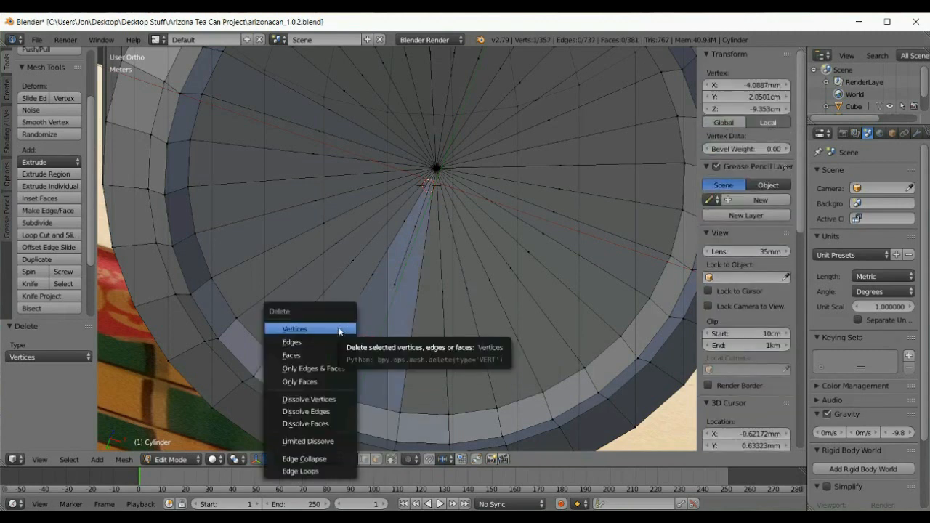
{"action": "left_click", "coordinate": [338, 331]}
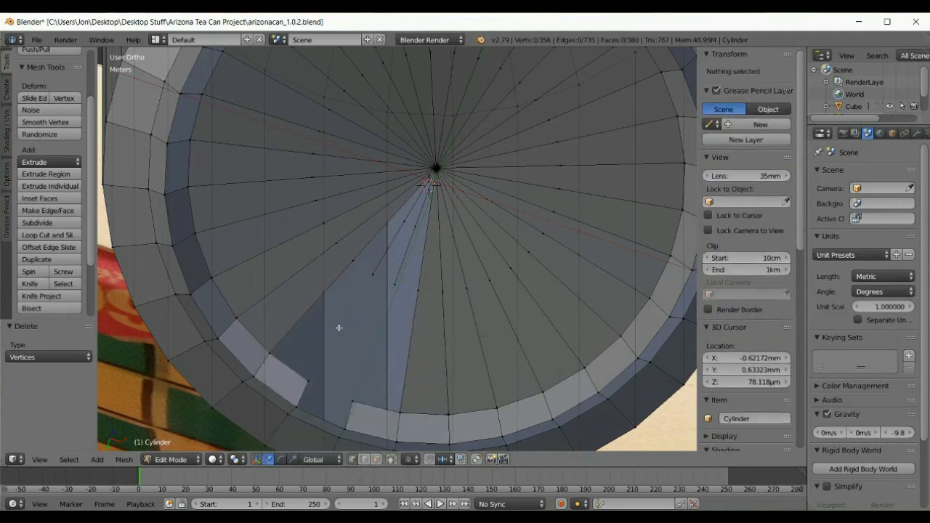
Delete the extra vertices on the inner halves of the wedge's two side edges, near the centre.
{"action": "right_click", "coordinate": [415, 226]}
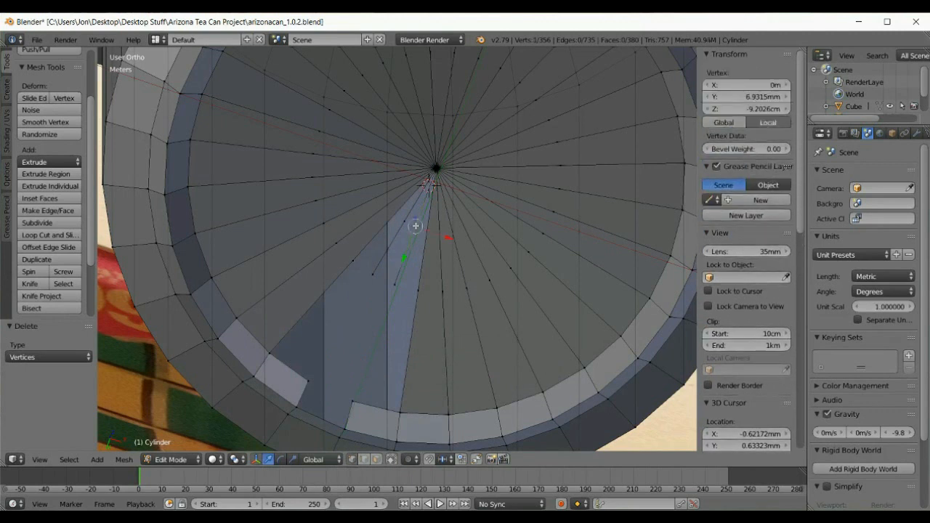
{"action": "key", "text": "x"}
{"action": "left_click", "coordinate": [420, 224]}
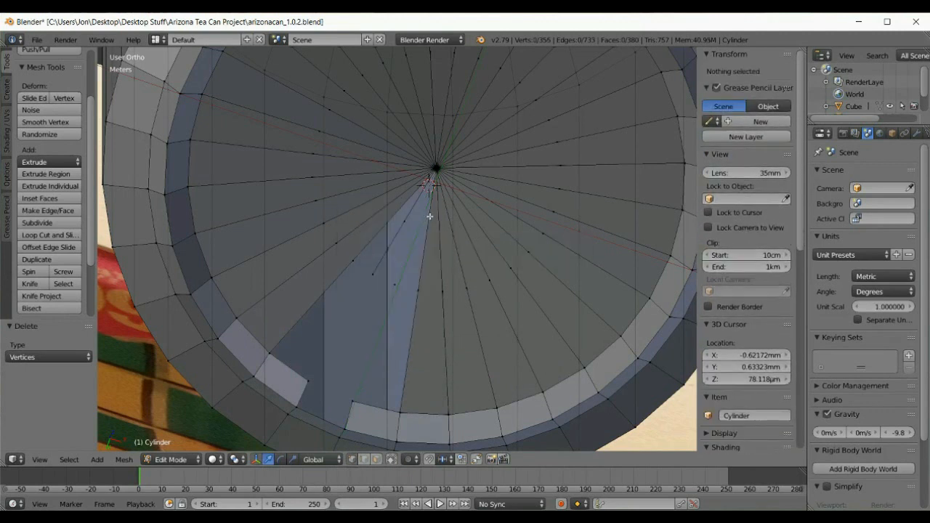
{"action": "right_click", "coordinate": [402, 226]}
{"action": "key", "text": "x"}
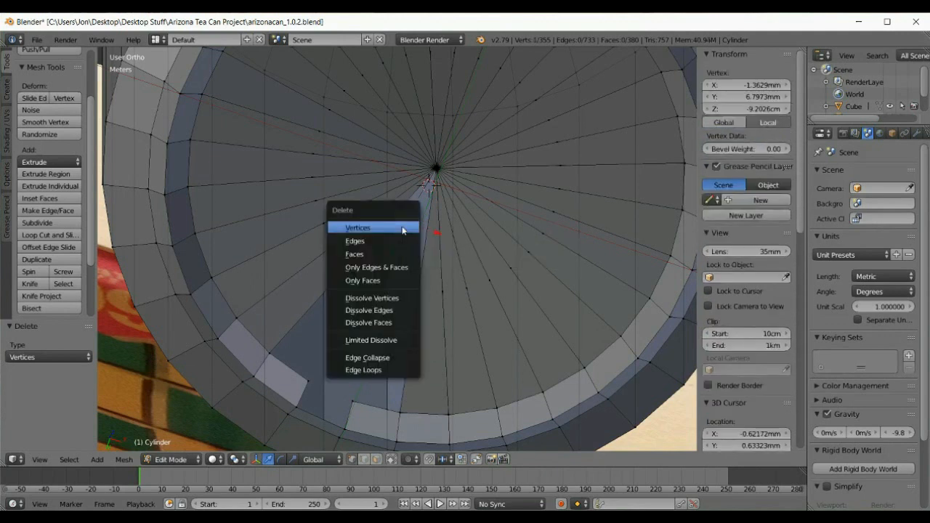
{"action": "left_click", "coordinate": [402, 228]}
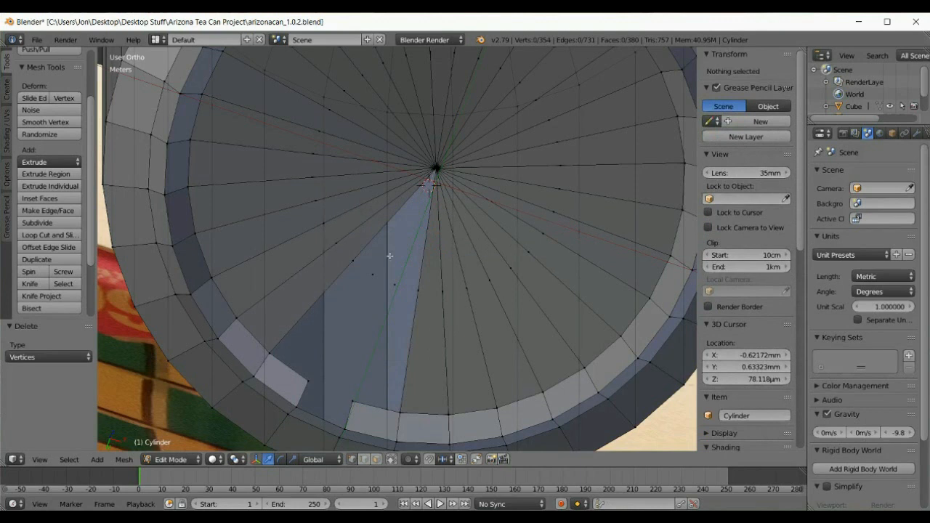
Fill the gap in the inner rim ring with a face between its four corner vertices.
{"action": "right_click", "coordinate": [338, 396]}
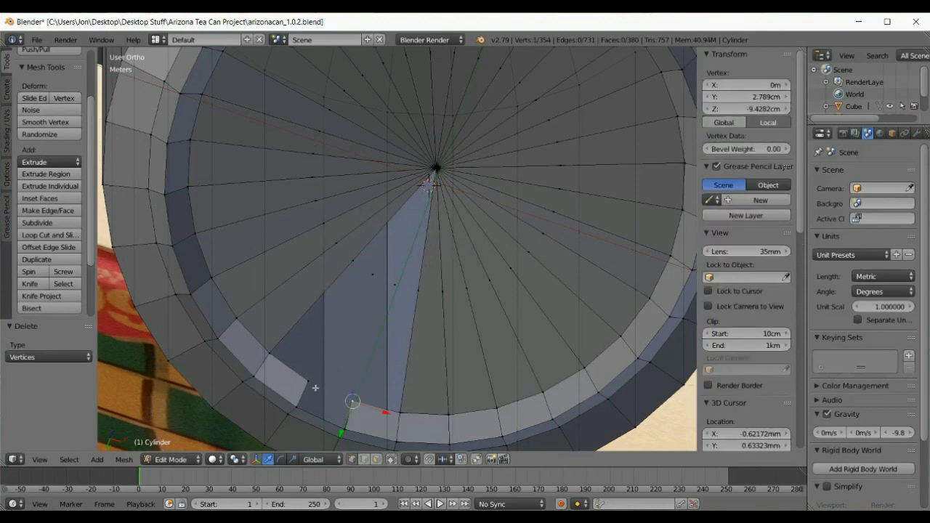
{"action": "right_click", "coordinate": [303, 411], "text": "shift"}
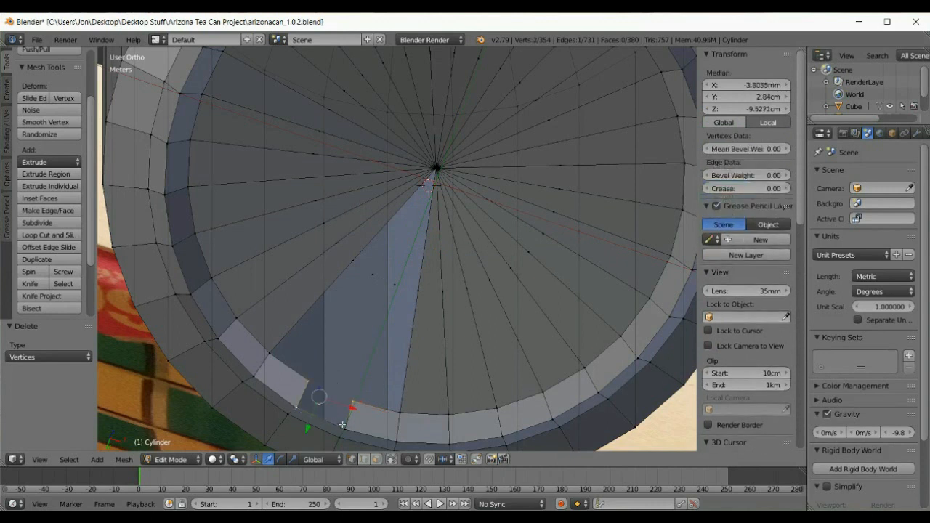
{"action": "right_click", "coordinate": [349, 431], "text": "shift"}
{"action": "key", "text": "f"}
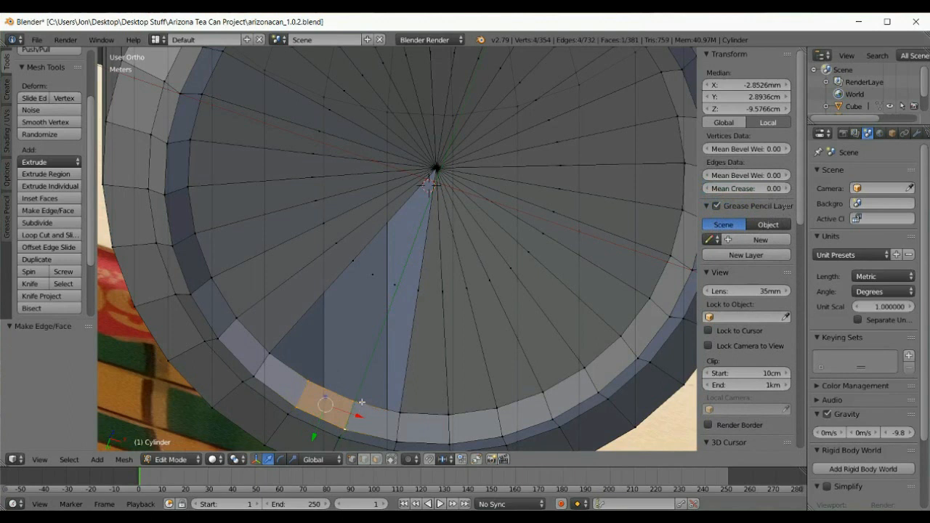
Fill the outer half of the open middle wedge with a face from the two loose mid-spoke vertices to the rim.
{"action": "right_click", "coordinate": [395, 287]}
{"action": "right_click", "coordinate": [371, 275], "text": "shift"}
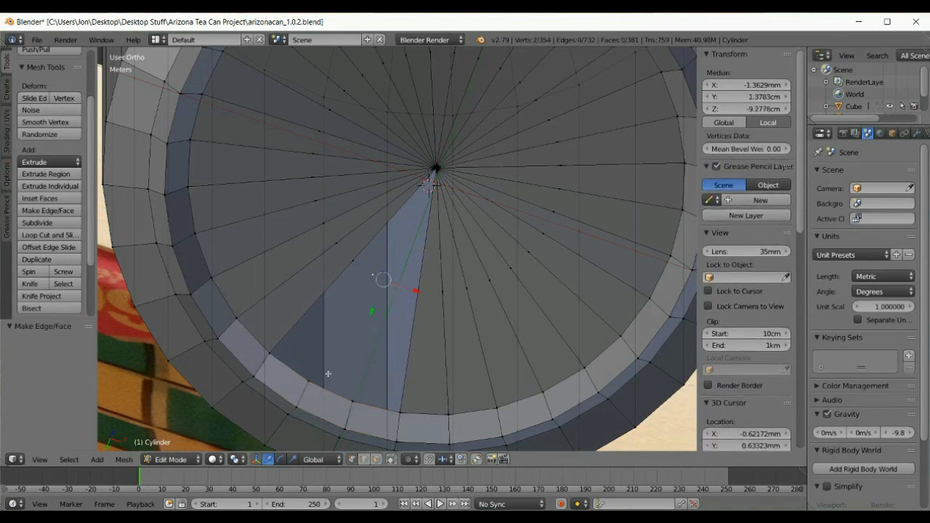
{"action": "right_click", "coordinate": [310, 376], "text": "shift"}
{"action": "right_click", "coordinate": [366, 389], "text": "shift"}
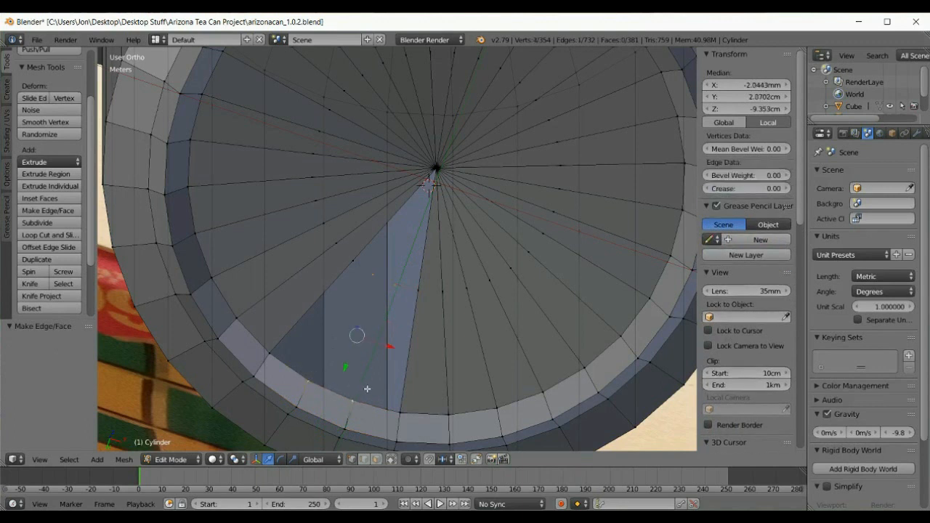
{"action": "key", "text": "f"}
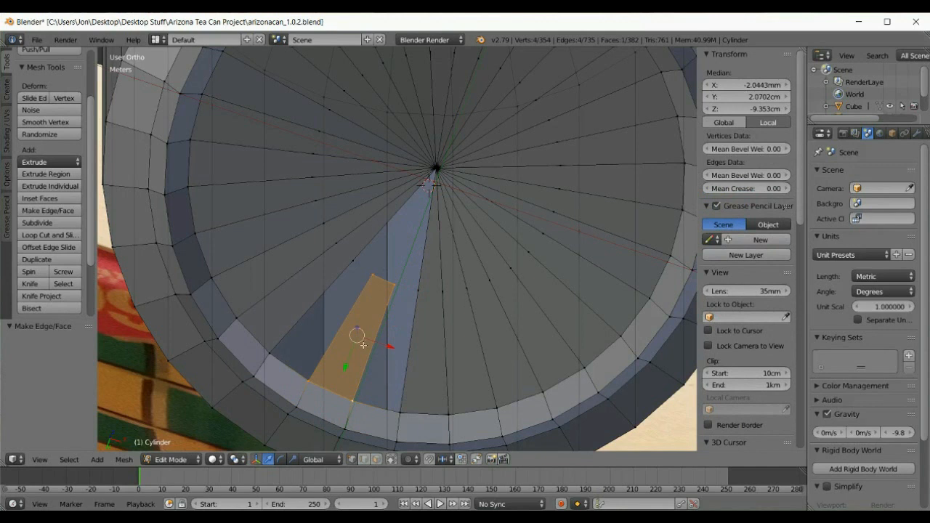
Fill the outer half of the open wedge left of the new middle face with a four-vertex face.
{"action": "right_click", "coordinate": [370, 277]}
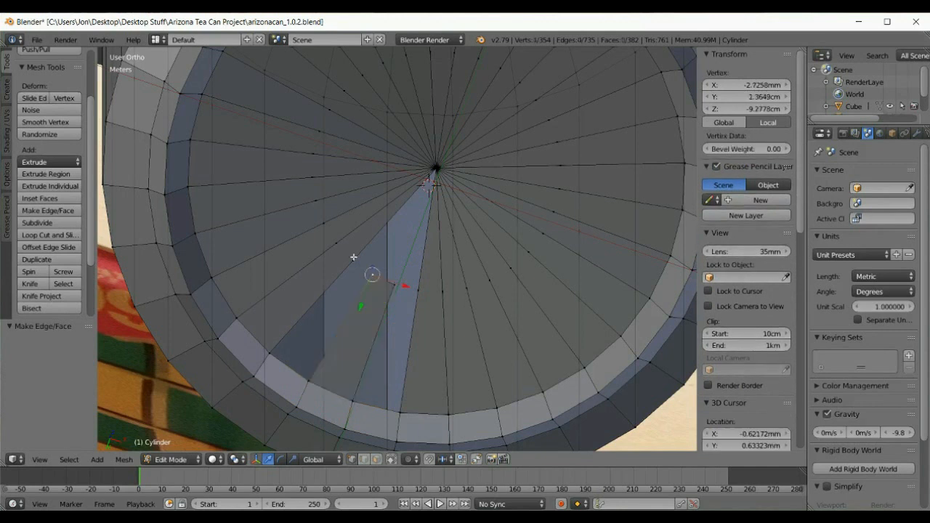
{"action": "right_click", "coordinate": [352, 258], "text": "shift"}
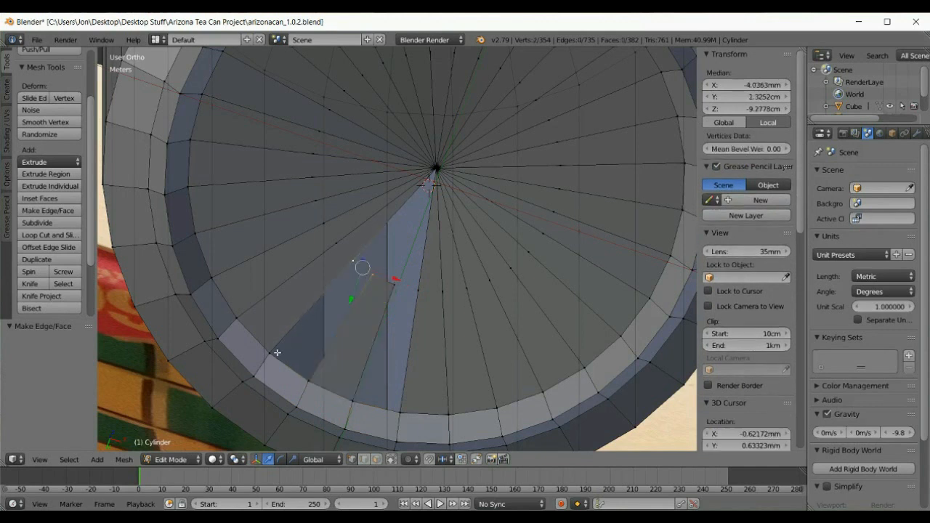
{"action": "right_click", "coordinate": [275, 353], "text": "shift"}
{"action": "right_click", "coordinate": [313, 372], "text": "shift"}
{"action": "key", "text": "f"}
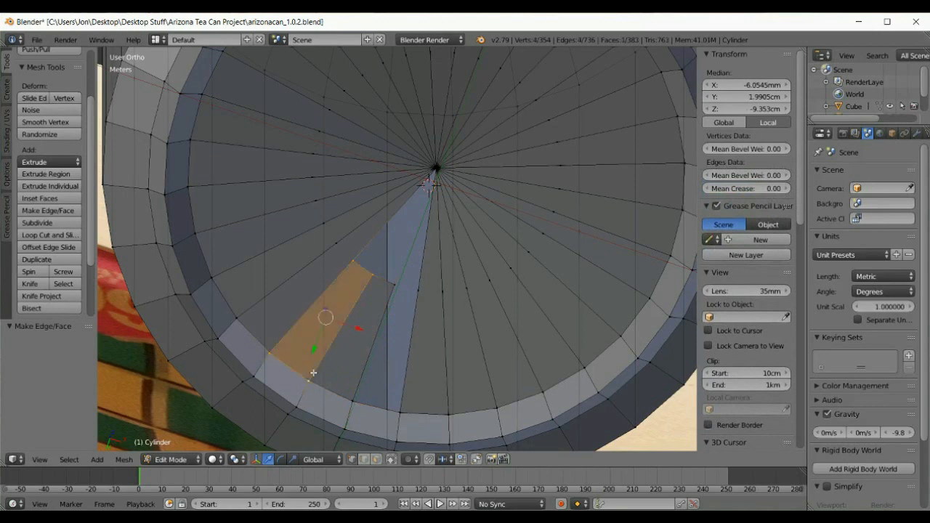
Fill the outer half of the open wedge right of the middle face with a four-vertex face.
{"action": "right_click", "coordinate": [416, 289]}
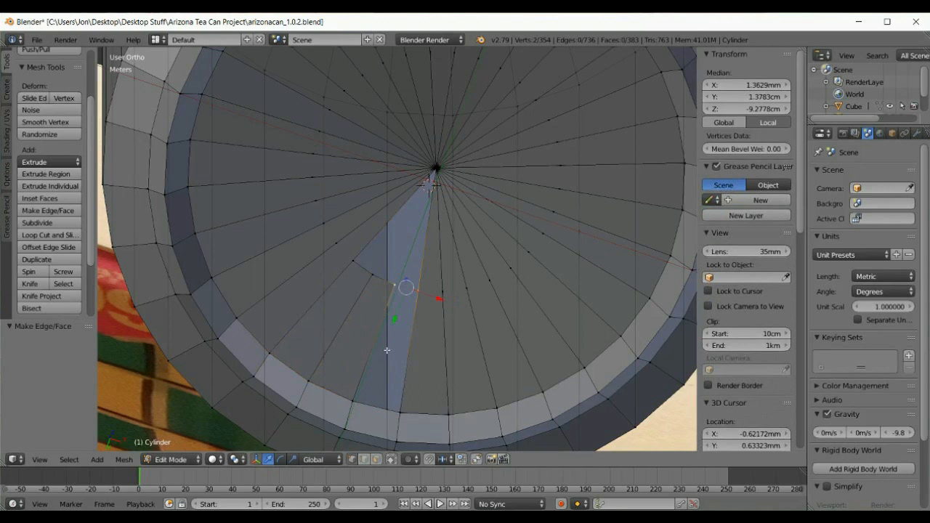
{"action": "right_click", "coordinate": [351, 401], "text": "shift"}
{"action": "right_click", "coordinate": [414, 406], "text": "shift"}
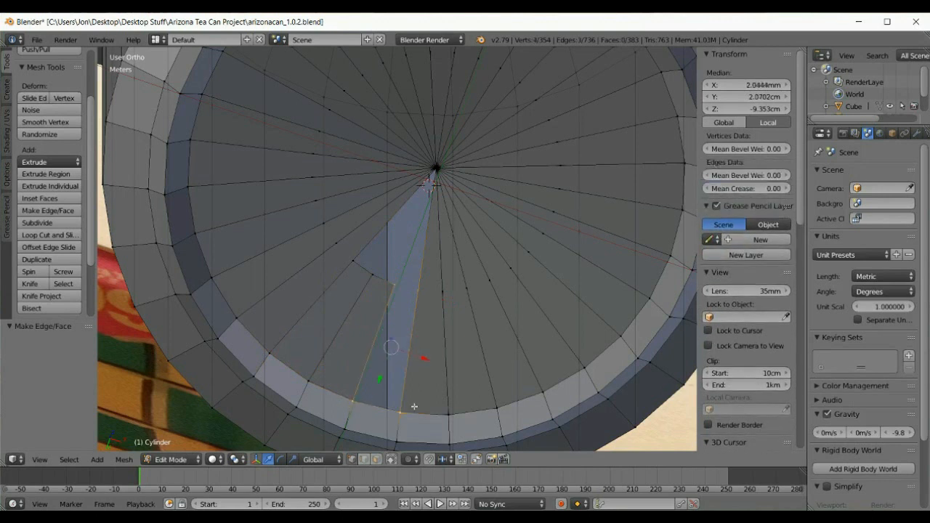
{"action": "key", "text": "f"}
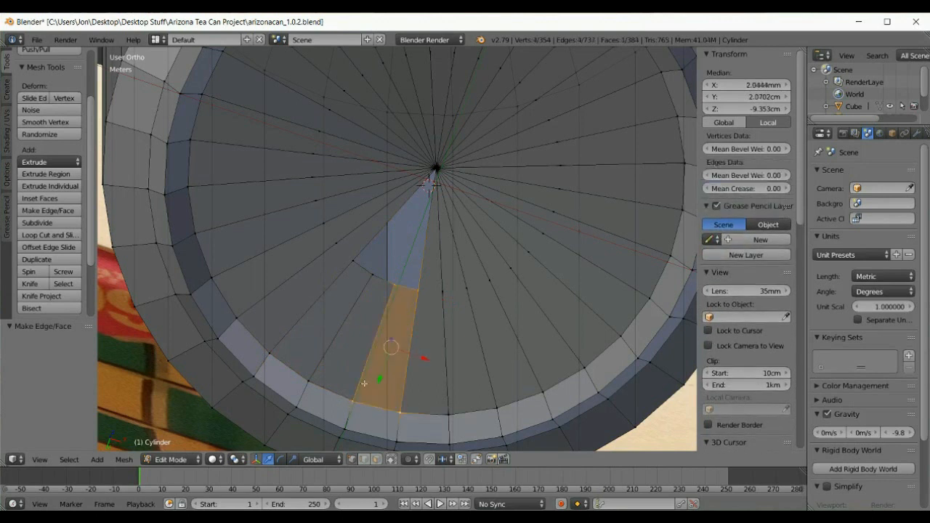
Fill the inner half of the rightmost open wedge with a triangle from its two mid-spoke vertices to the centre.
{"action": "right_click", "coordinate": [395, 283]}
{"action": "right_click", "coordinate": [419, 288], "text": "shift"}
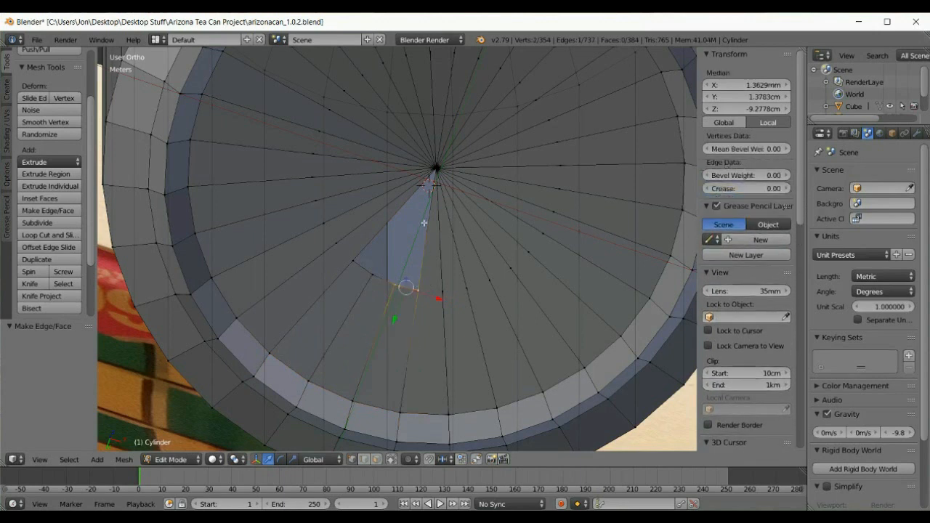
{"action": "right_click", "coordinate": [438, 173], "text": "shift"}
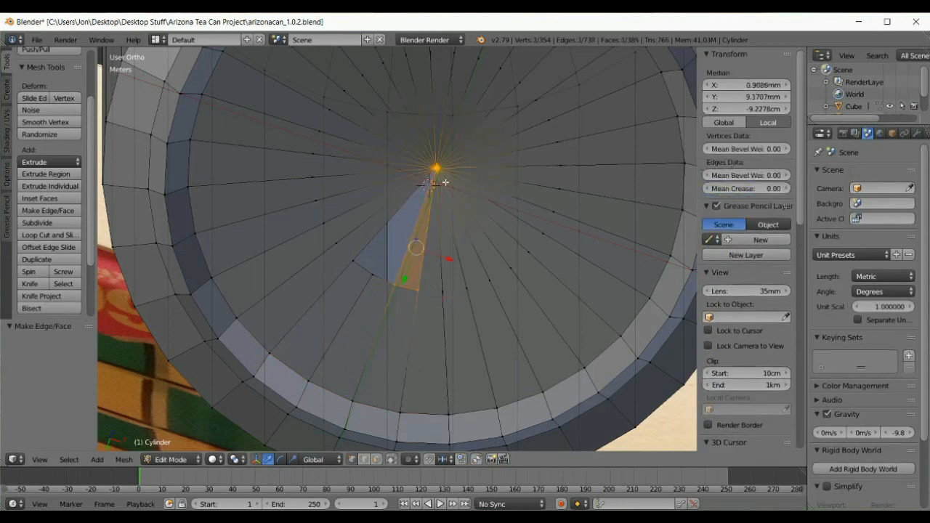
Fill the inner half of the middle open wedge with a triangle joining its two mid-spoke vertices to the centre.
{"action": "right_click", "coordinate": [387, 271]}
{"action": "right_click", "coordinate": [393, 279], "text": "shift"}
{"action": "right_click", "coordinate": [437, 173], "text": "shift"}
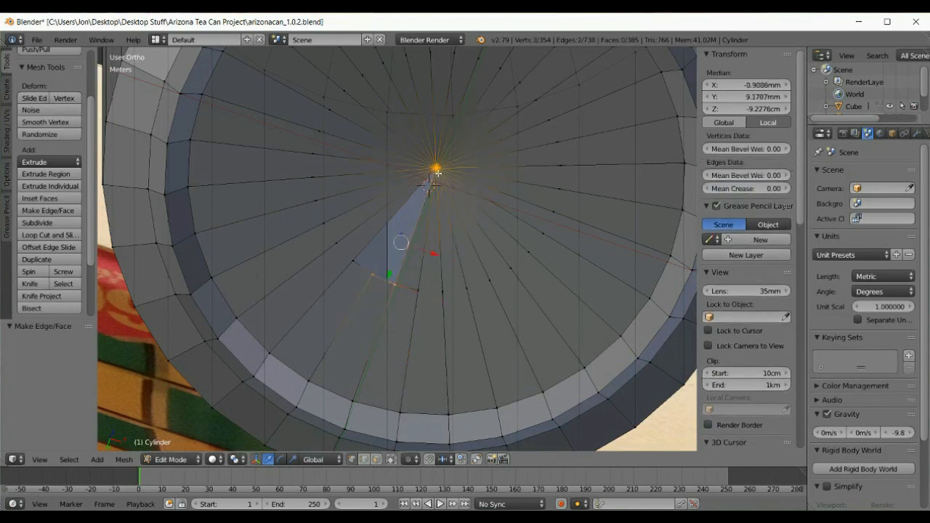
{"action": "key", "text": "f"}
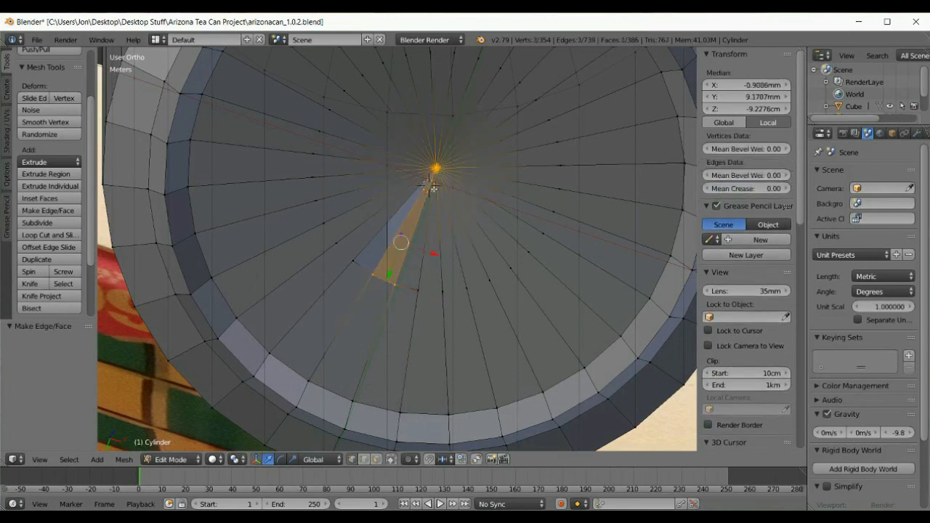
Fill the inner half of the leftmost open wedge with a triangle between its mid-spoke vertices and the centre.
{"action": "right_click", "coordinate": [377, 280]}
{"action": "right_click", "coordinate": [358, 260], "text": "shift"}
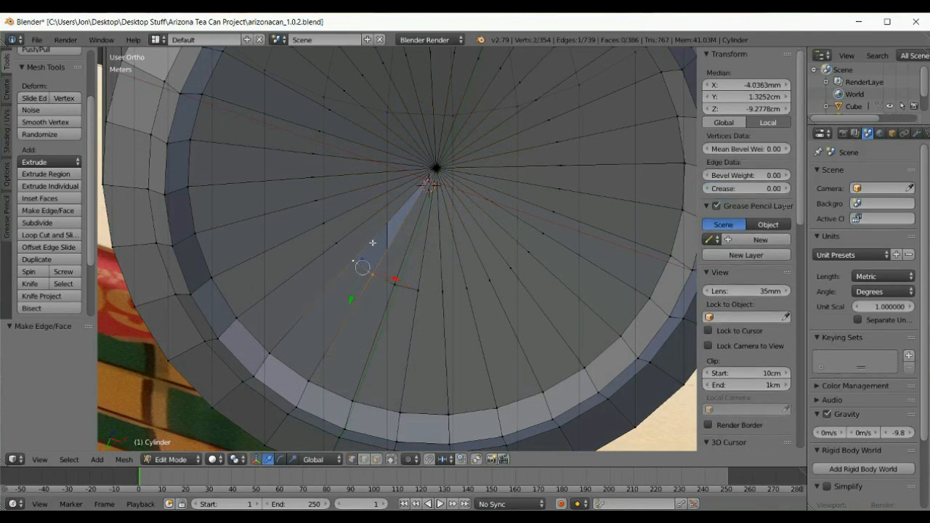
{"action": "right_click", "coordinate": [433, 169], "text": "shift"}
{"action": "key", "text": "f"}
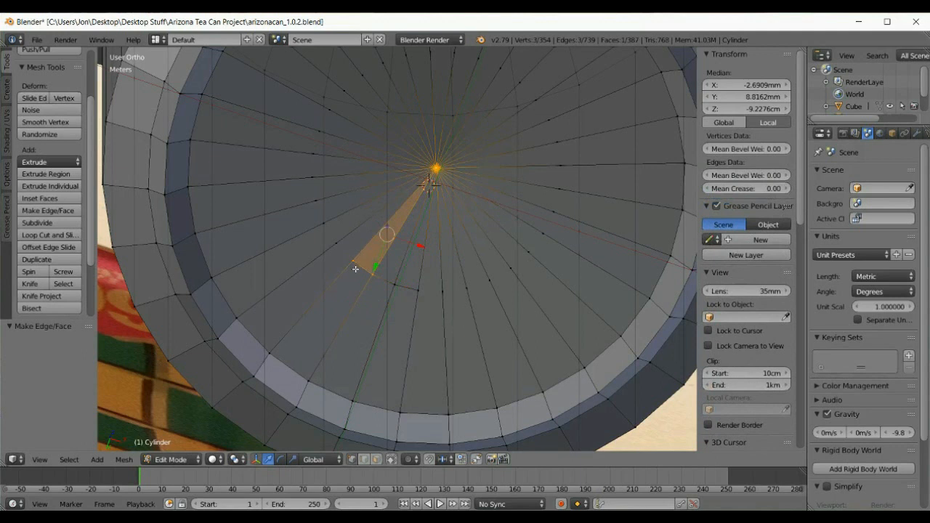
In face selection, delete the full-length wedge face directly clockwise of the rebuilt wedges.
{"action": "left_click", "coordinate": [377, 461]}
{"action": "right_click", "coordinate": [325, 270]}
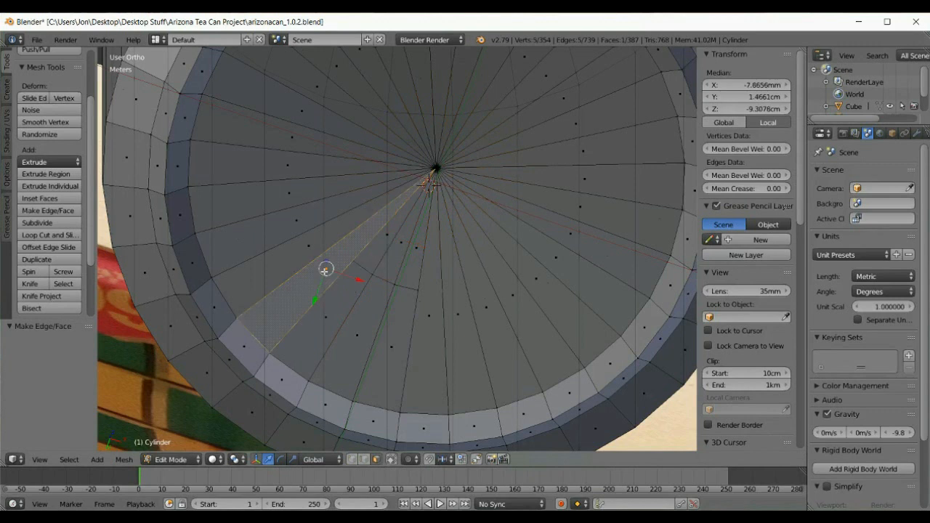
{"action": "key", "text": "x"}
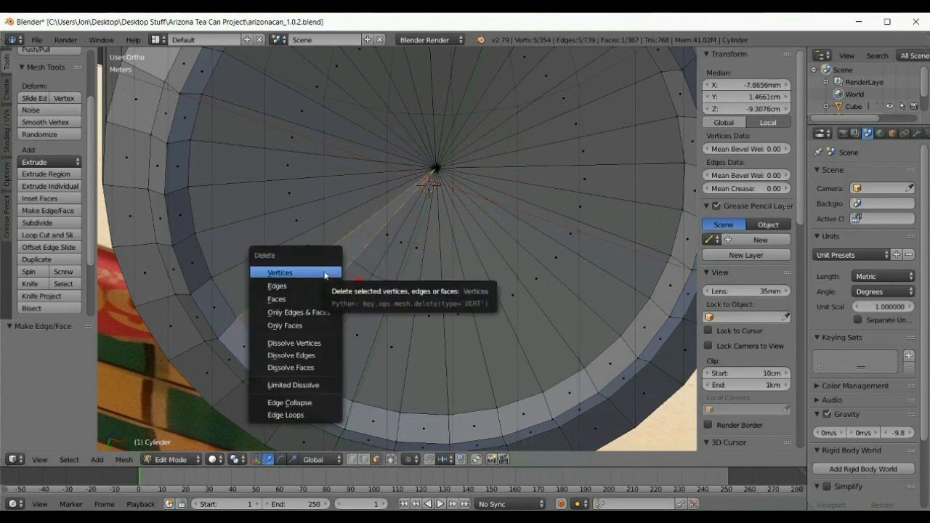
{"action": "left_click", "coordinate": [313, 297]}
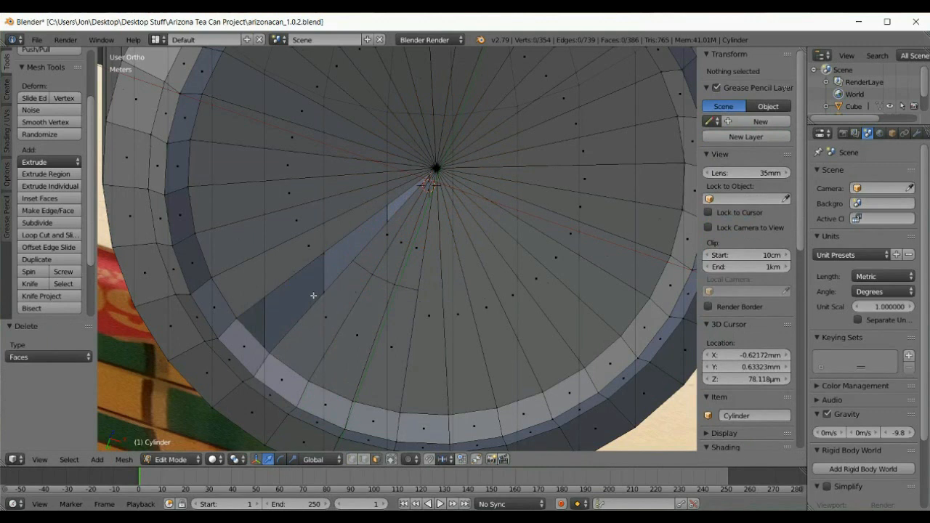
Delete the next wedge face clockwise of the new gap, then return to vertex selection.
{"action": "left_click", "coordinate": [352, 459]}
{"action": "left_click", "coordinate": [376, 459]}
{"action": "right_click", "coordinate": [284, 269]}
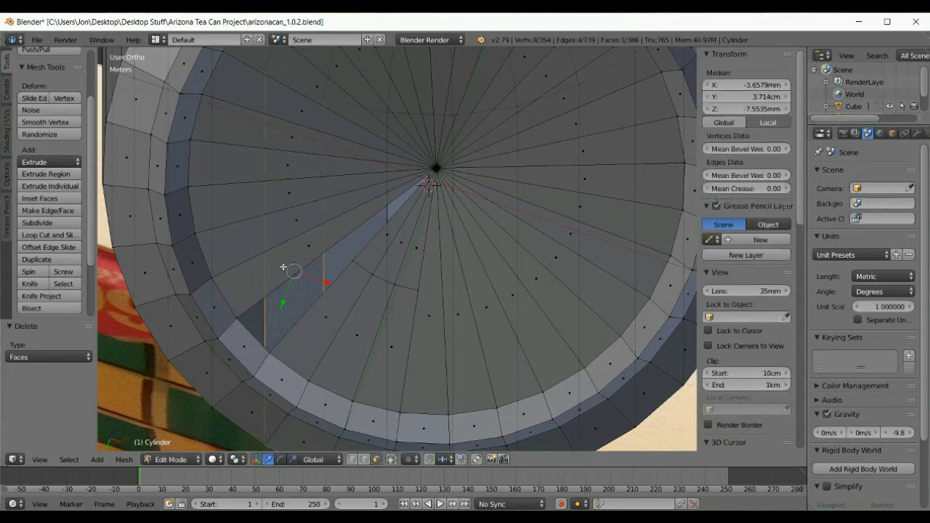
{"action": "right_click", "coordinate": [310, 245]}
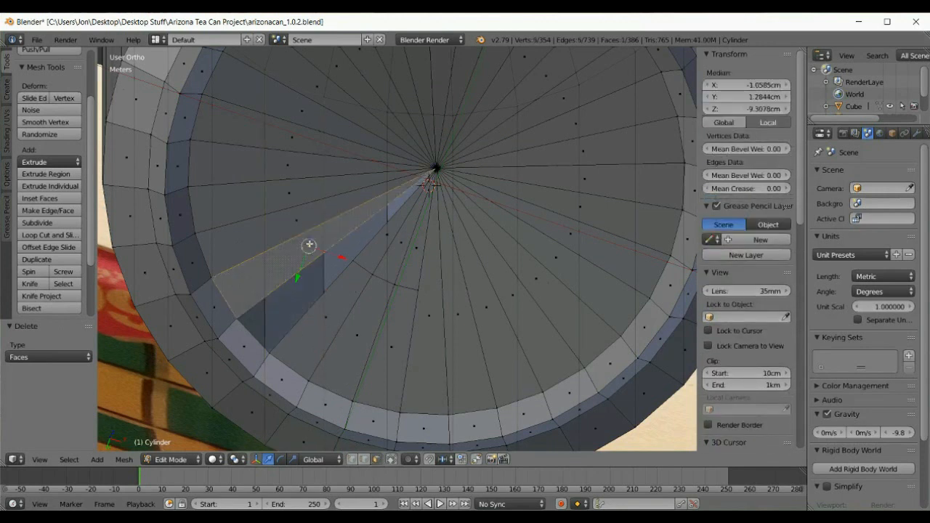
{"action": "key", "text": "x"}
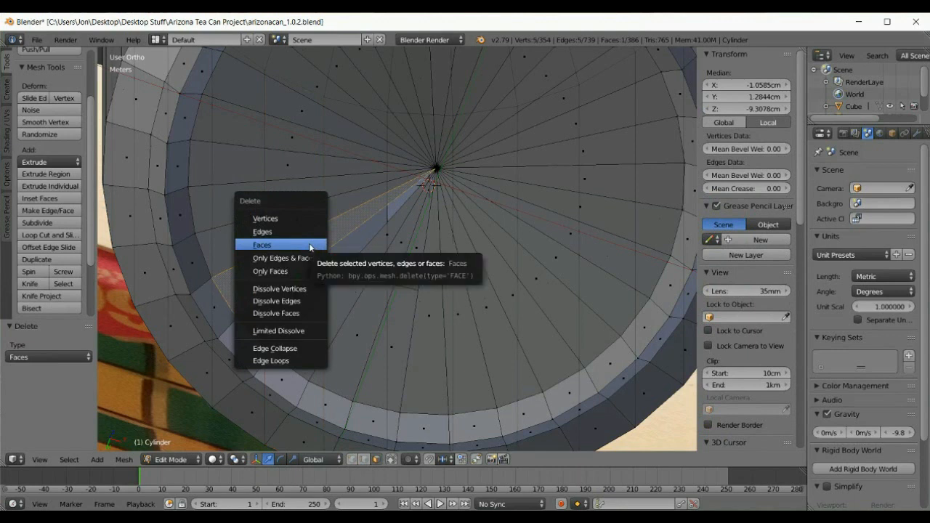
{"action": "left_click", "coordinate": [311, 245]}
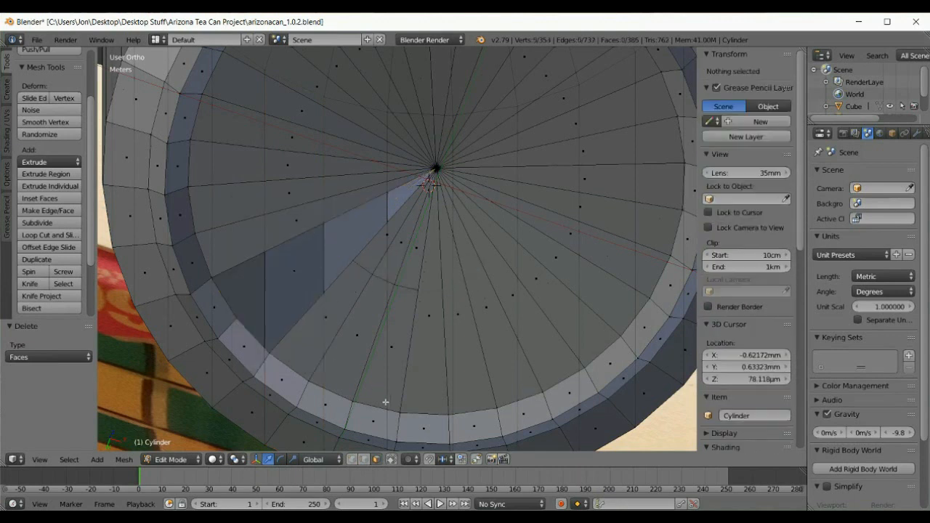
{"action": "left_click", "coordinate": [351, 459]}
{"action": "left_click", "coordinate": [135, 460]}
{"action": "left_click", "coordinate": [136, 444]}
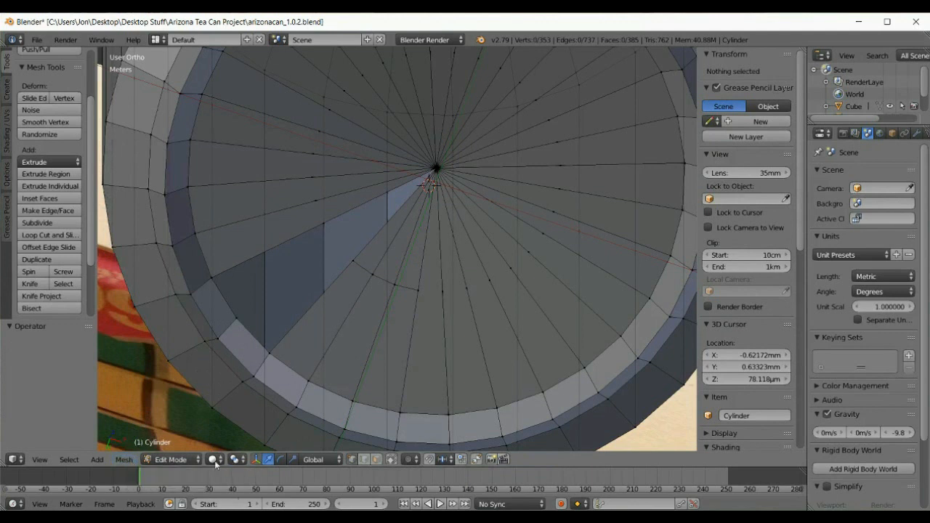
{"action": "left_click", "coordinate": [377, 459]}
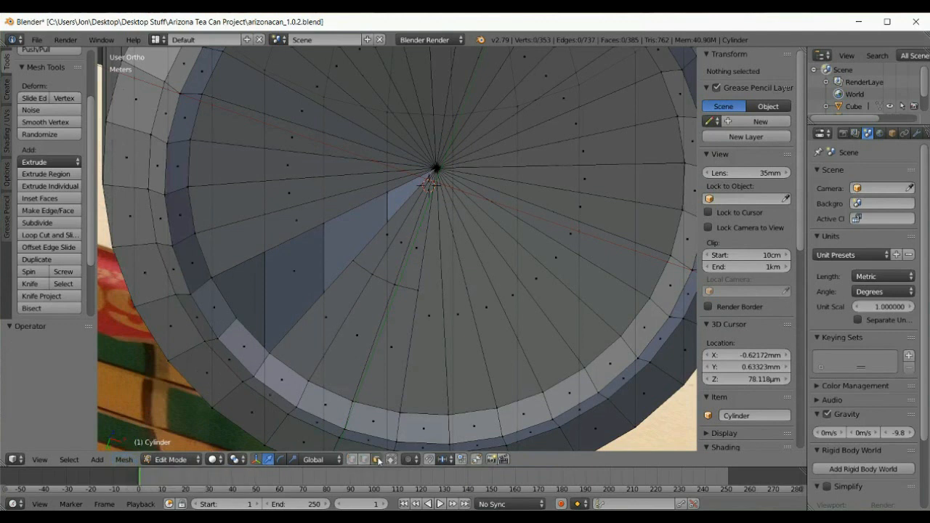
{"action": "left_click", "coordinate": [124, 462]}
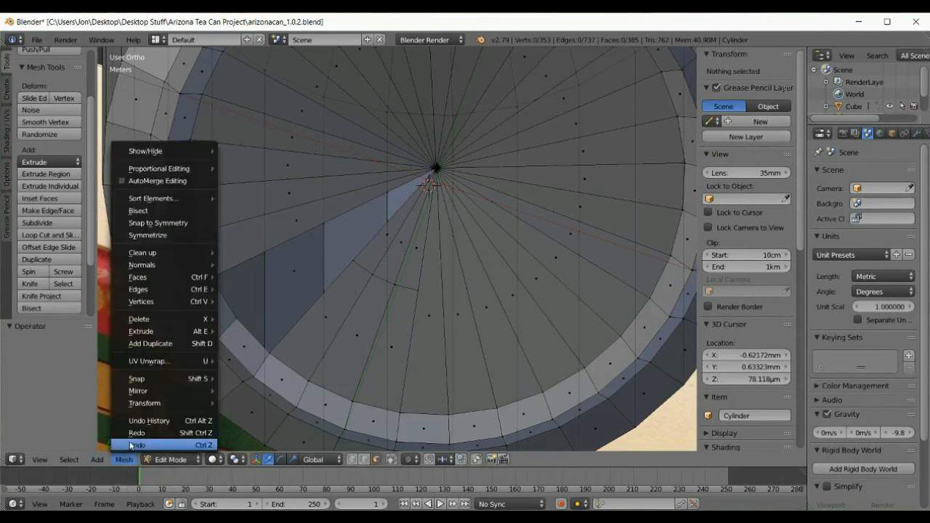
{"action": "left_click", "coordinate": [132, 445]}
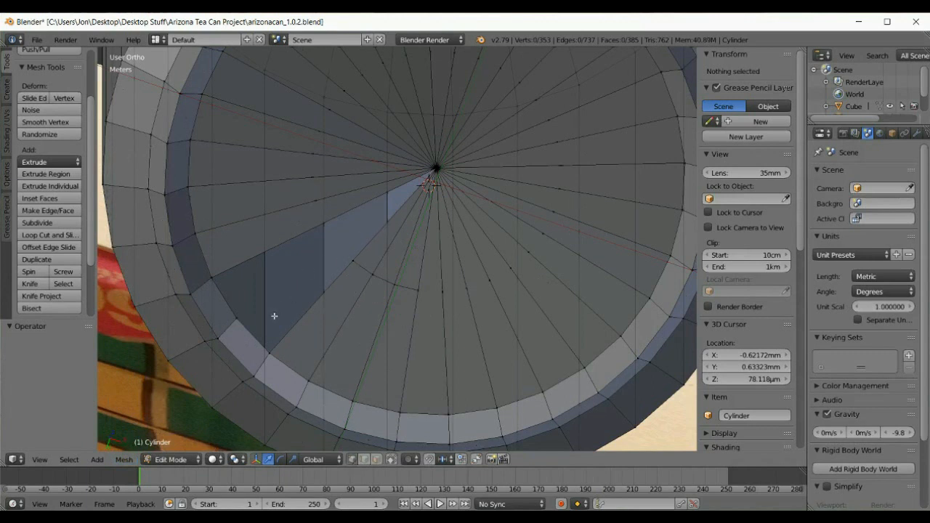
Join the rim vertex midway along the double-wide gap to the centre with an edge and subdivide it with 1 cut.
{"action": "right_click", "coordinate": [235, 313]}
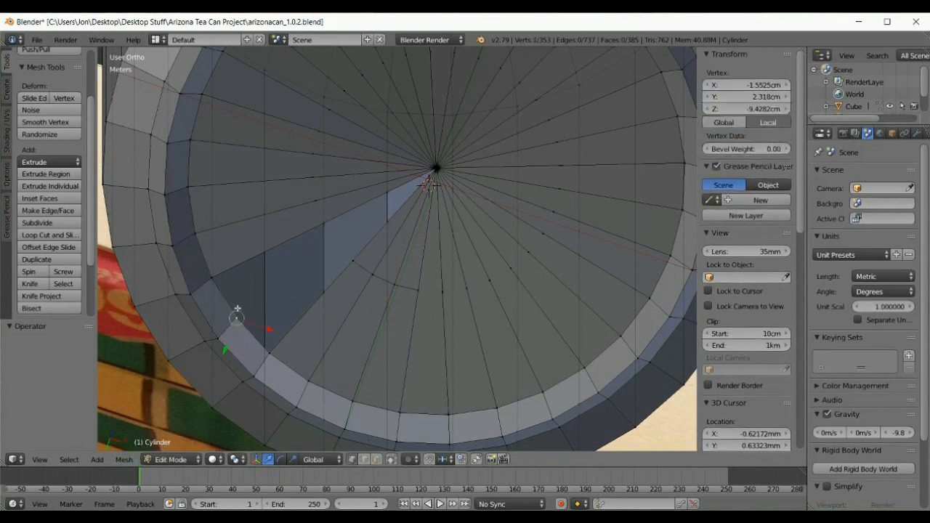
{"action": "right_click", "coordinate": [433, 168], "text": "shift"}
{"action": "key", "text": "f"}
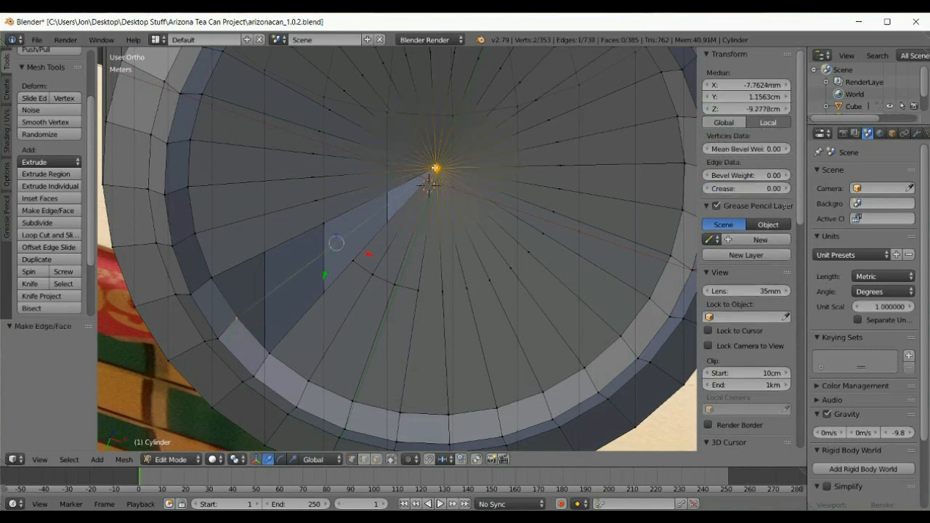
{"action": "left_click", "coordinate": [45, 223]}
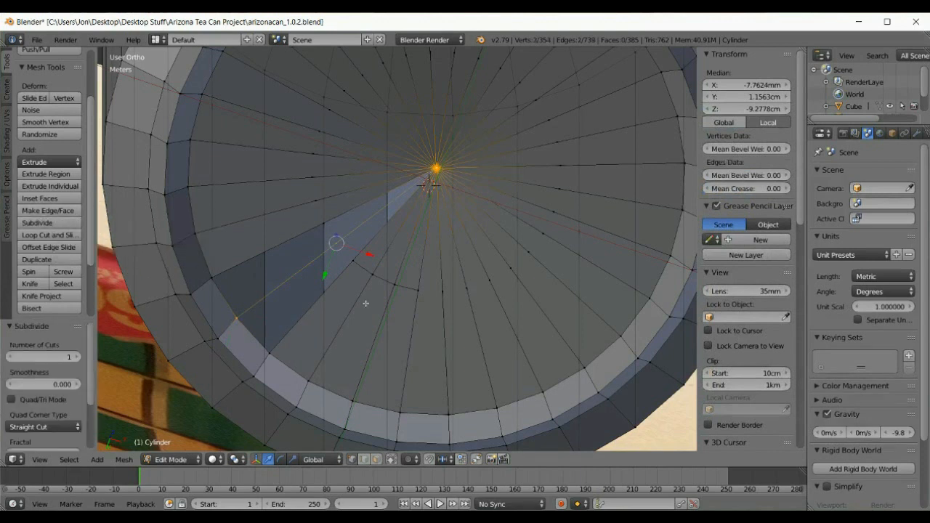
Fill the outer half of the gap's wedge beside the rebuilt faces with a four-vertex face between mid-spoke and rim vertices.
{"action": "right_click", "coordinate": [354, 263]}
{"action": "right_click", "coordinate": [337, 247], "text": "shift"}
{"action": "right_click", "coordinate": [241, 329], "text": "shift"}
{"action": "right_click", "coordinate": [271, 356], "text": "shift"}
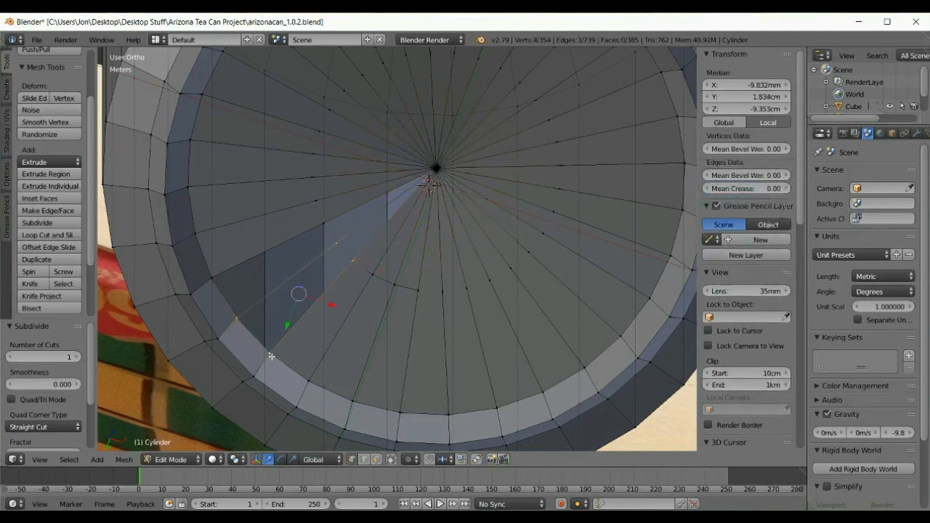
{"action": "key", "text": "f"}
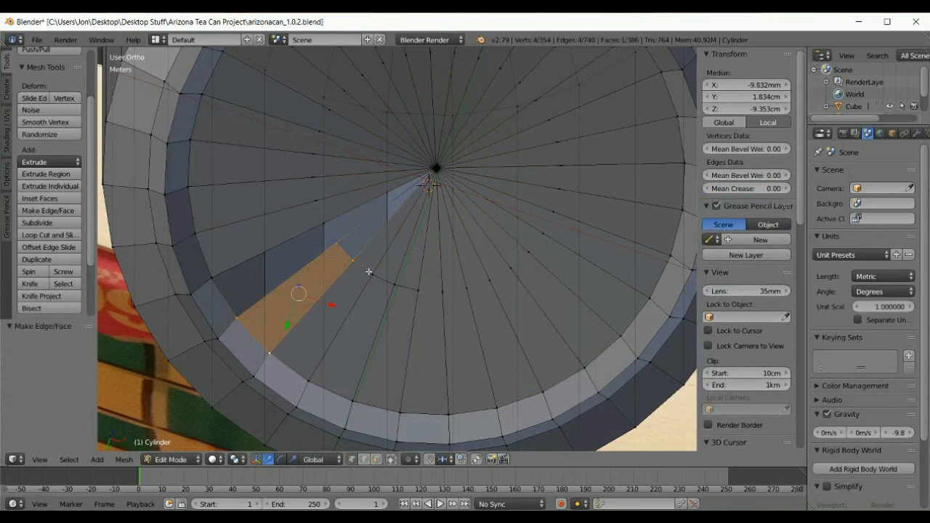
Fill the outer half of the wedge on the clockwise side of the new spoke with a four-vertex face.
{"action": "right_click", "coordinate": [335, 243]}
{"action": "right_click", "coordinate": [324, 223], "text": "shift"}
{"action": "right_click", "coordinate": [211, 275], "text": "shift"}
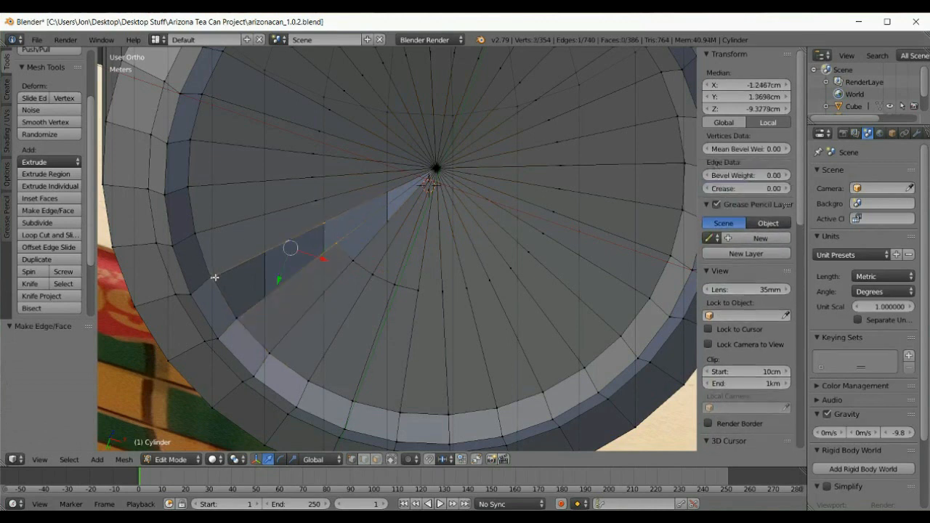
{"action": "right_click", "coordinate": [235, 314], "text": "shift"}
{"action": "key", "text": "f"}
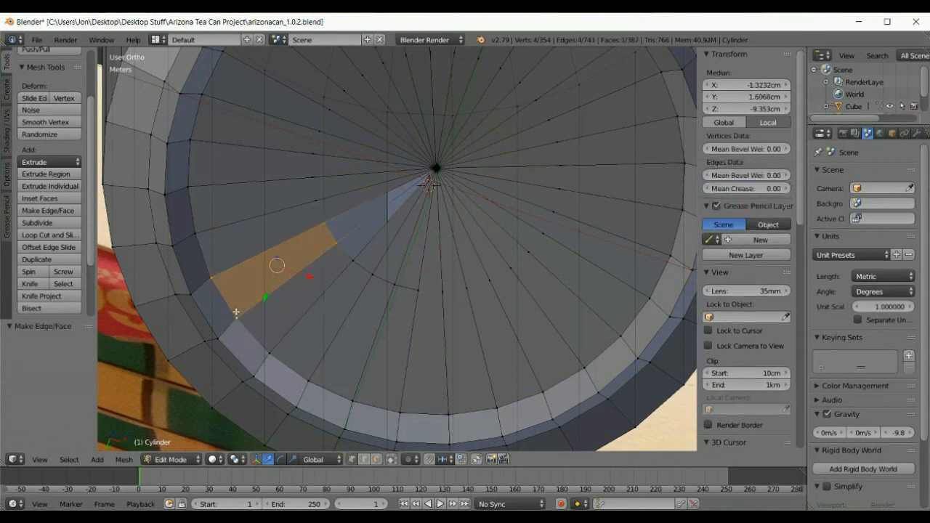
Fill the inner half of the wedge on the clockwise side of the new spoke with a triangle to the centre.
{"action": "right_click", "coordinate": [340, 240]}
{"action": "right_click", "coordinate": [437, 168], "text": "shift"}
{"action": "key", "text": "f"}
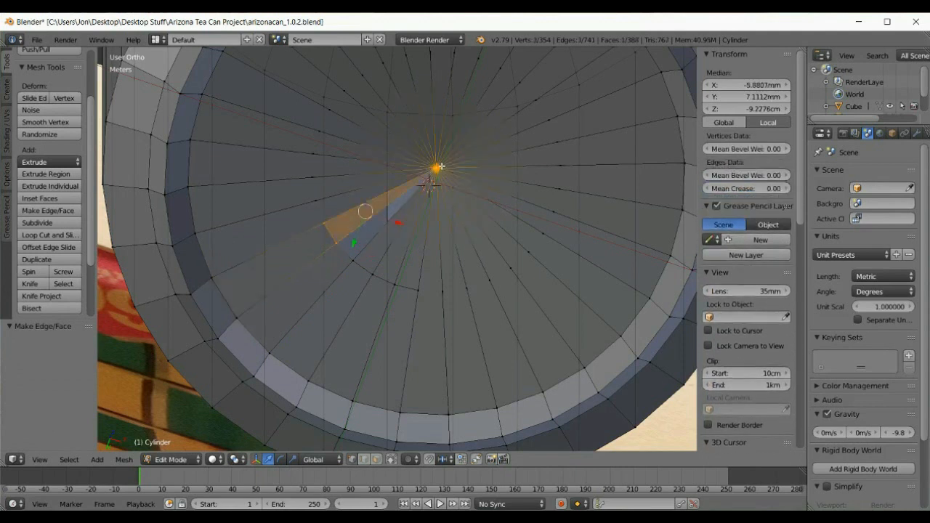
Close the remaining inner gap with a triangle between the new spoke's midpoint, the neighbouring mid-spoke vertex and the centre.
{"action": "right_click", "coordinate": [358, 258]}
{"action": "right_click", "coordinate": [337, 244], "text": "shift"}
{"action": "right_click", "coordinate": [436, 169], "text": "shift"}
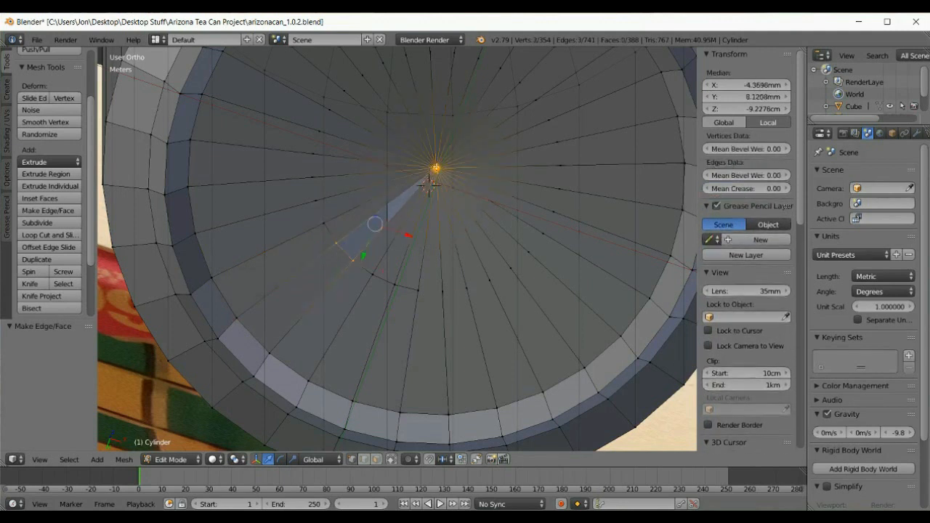
{"action": "key", "text": "f"}
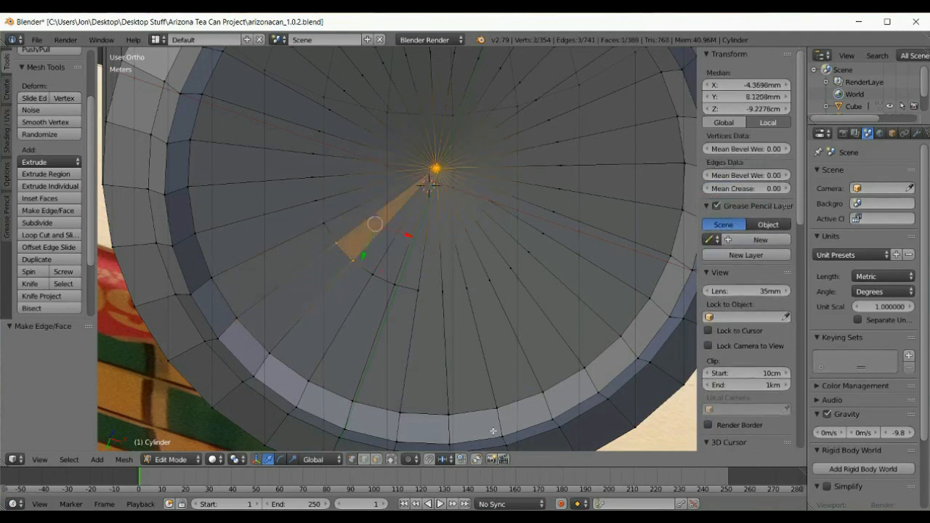
In face selection, delete the next undivided wedge face clockwise of the rebuilt section.
{"action": "left_click", "coordinate": [376, 459]}
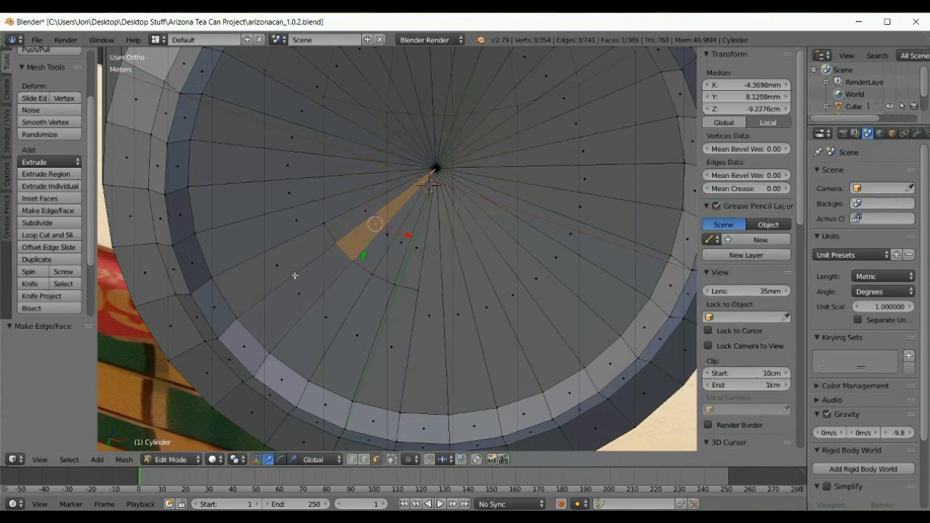
{"action": "right_click", "coordinate": [295, 220]}
{"action": "key", "text": "x"}
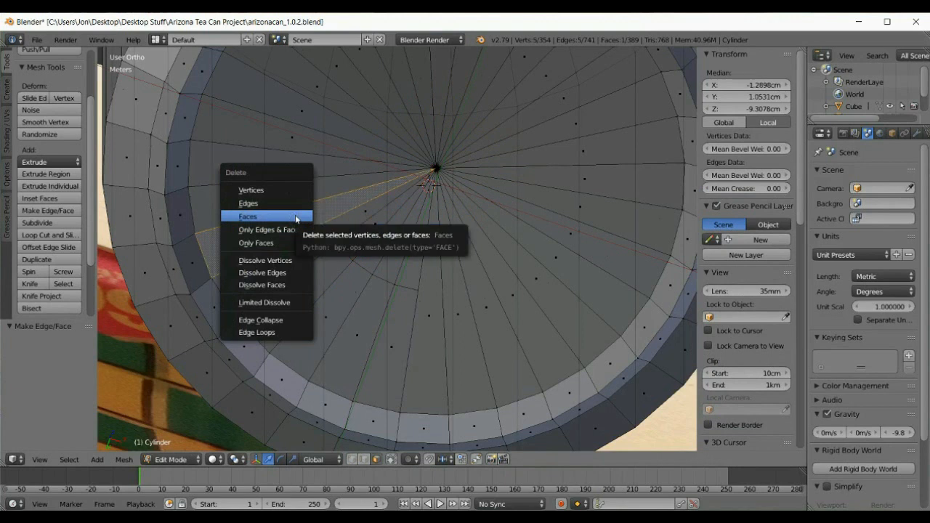
{"action": "left_click", "coordinate": [295, 215]}
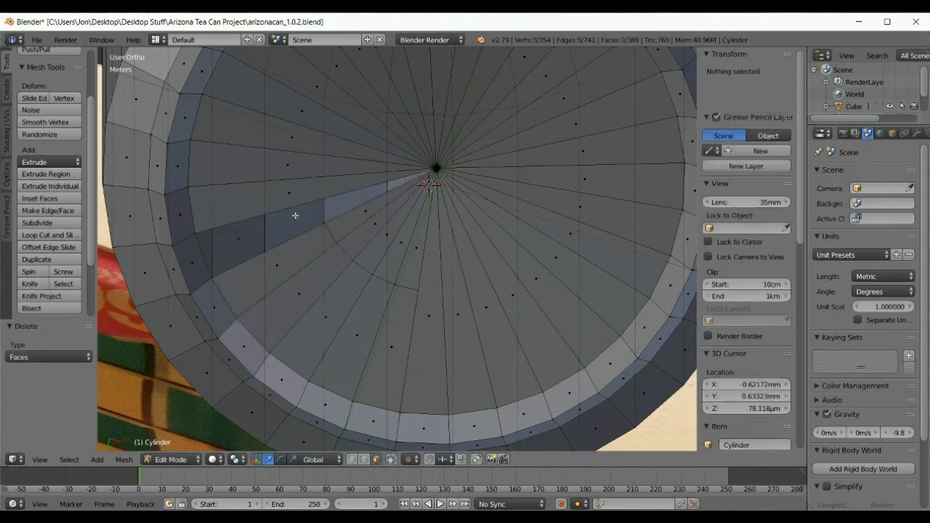
In vertex selection, fill the newly opened wedge's inner half with a triangle from its two mid-spoke vertices to the centre.
{"action": "left_click", "coordinate": [356, 460]}
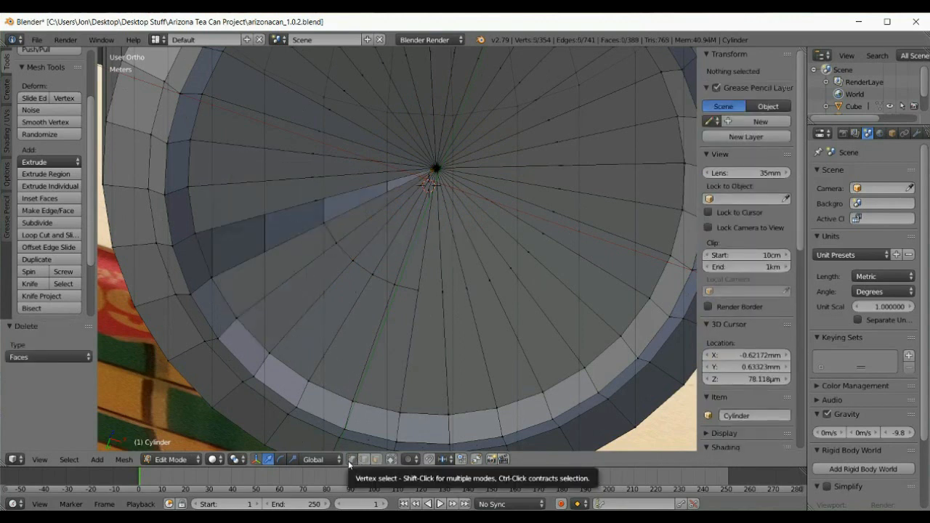
{"action": "right_click", "coordinate": [319, 226]}
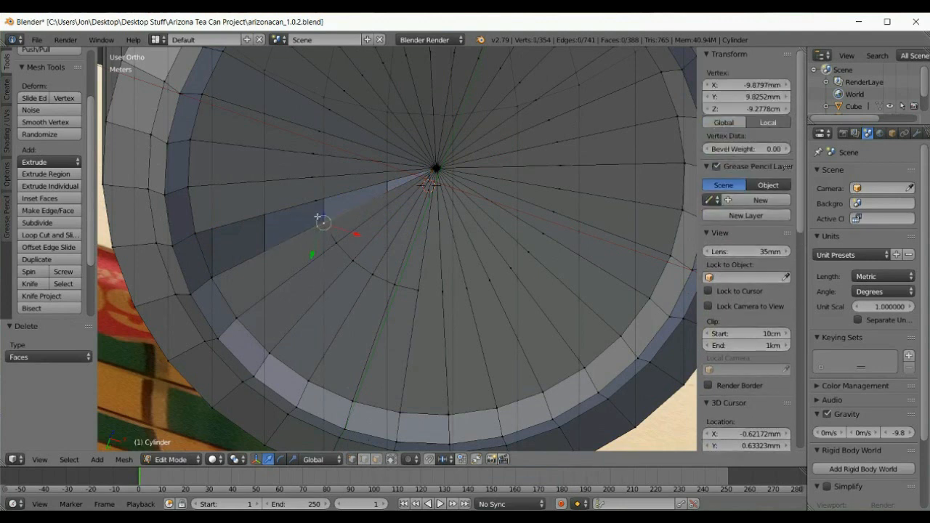
{"action": "right_click", "coordinate": [316, 200], "text": "shift"}
{"action": "right_click", "coordinate": [436, 166], "text": "shift"}
{"action": "key", "text": "f"}
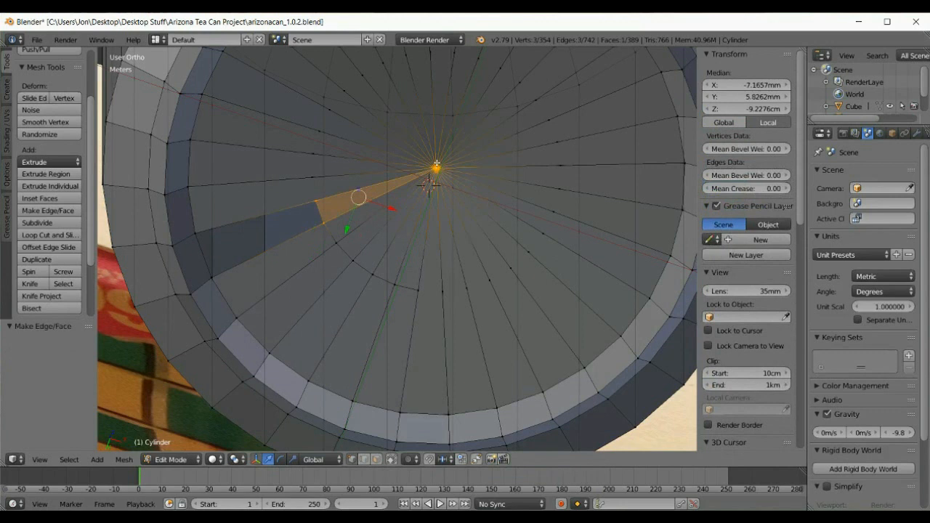
Fill the outer half of the same wedge with a four-vertex face between its rim and mid-spoke vertices.
{"action": "right_click", "coordinate": [215, 270]}
{"action": "right_click", "coordinate": [196, 234], "text": "shift"}
{"action": "right_click", "coordinate": [316, 201], "text": "shift"}
{"action": "right_click", "coordinate": [325, 223], "text": "shift"}
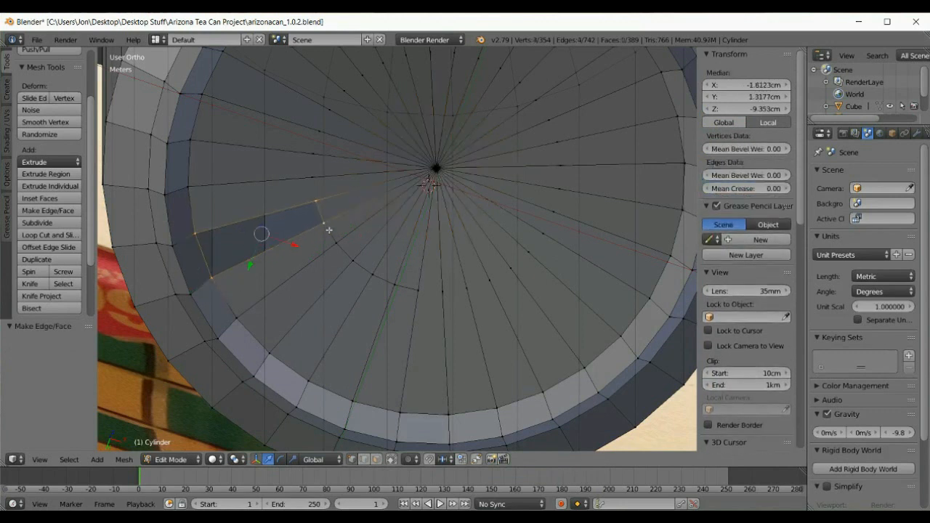
{"action": "key", "text": "f"}
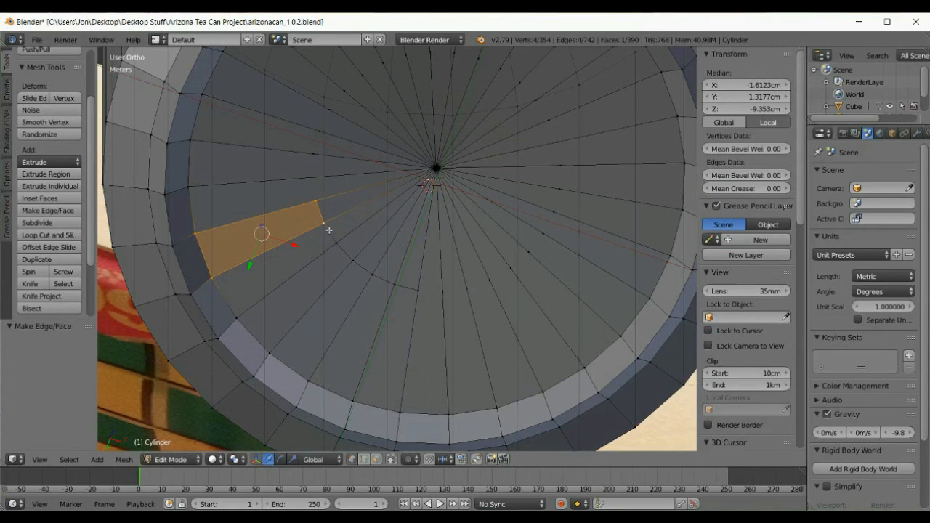
In face selection, delete the next full wedge face clockwise of the newly divided wedge.
{"action": "left_click", "coordinate": [377, 460]}
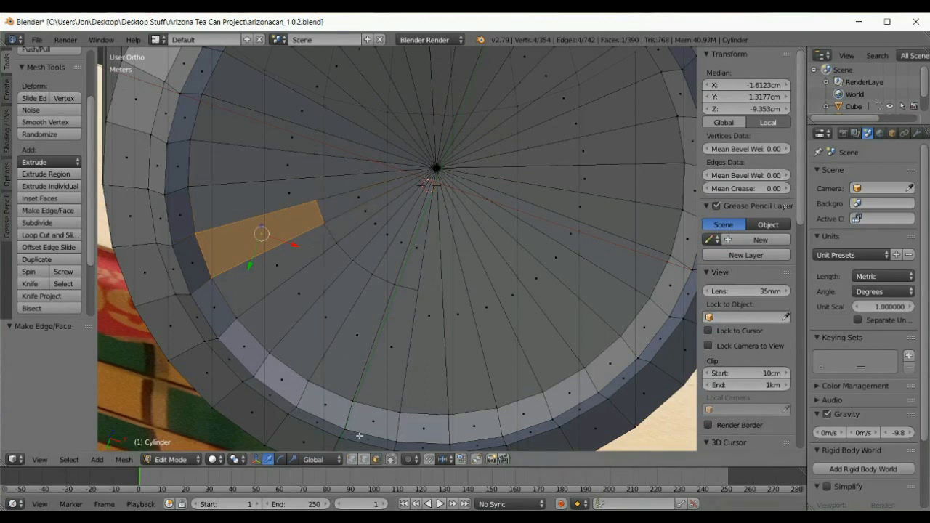
{"action": "right_click", "coordinate": [300, 194]}
{"action": "key", "text": "x"}
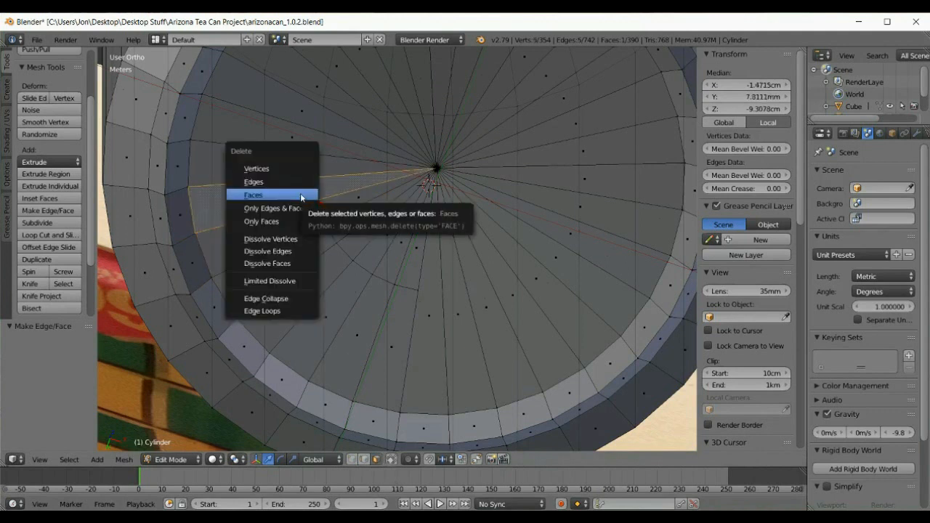
{"action": "left_click", "coordinate": [296, 194]}
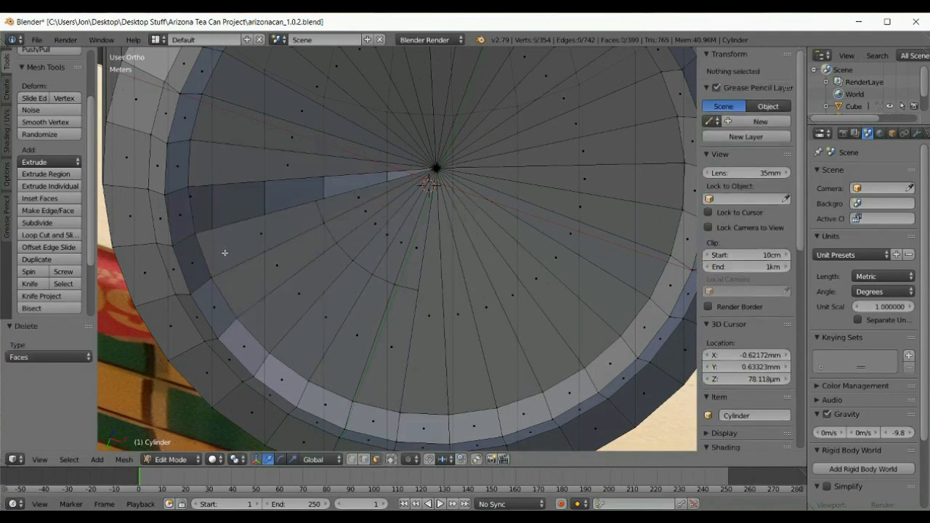
In vertex selection, create a triangular face between the opened wedge's two mid-spoke vertices and the centre vertex.
{"action": "left_click", "coordinate": [354, 460]}
{"action": "right_click", "coordinate": [316, 206]}
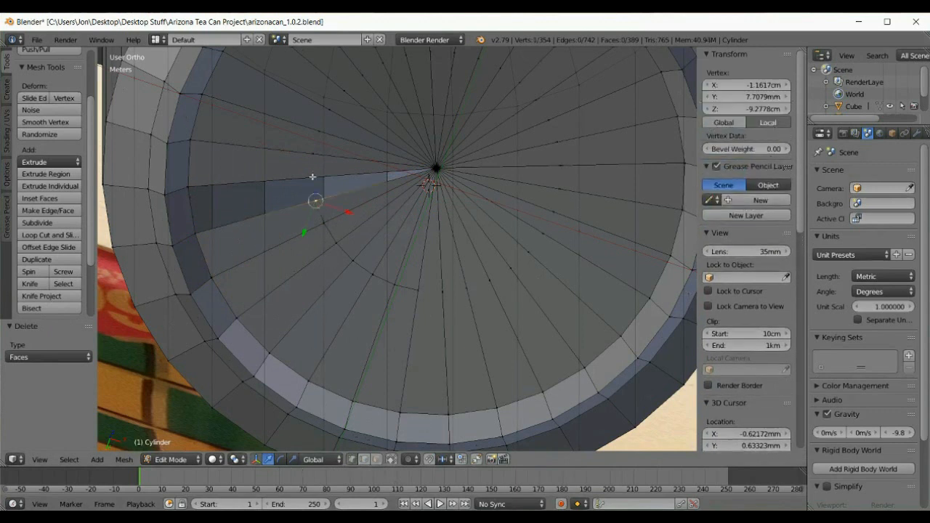
{"action": "right_click", "coordinate": [437, 169], "text": "ctrl"}
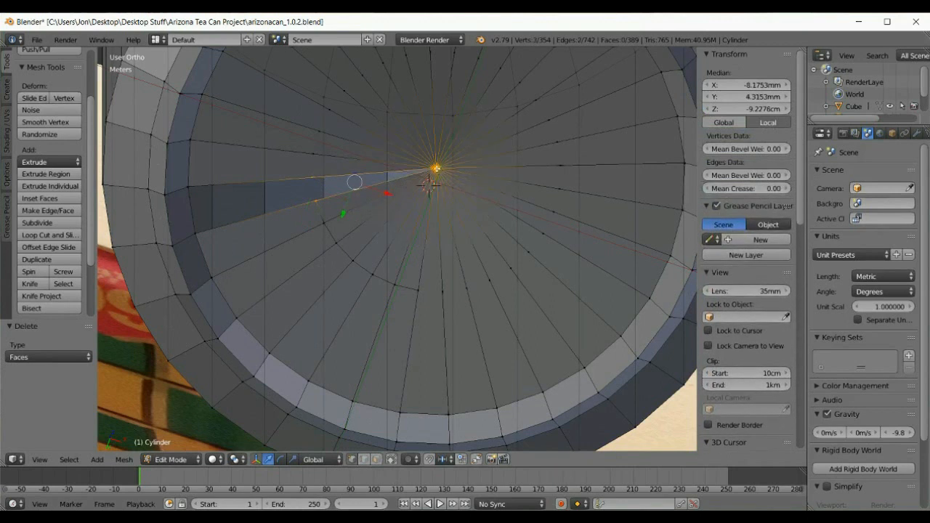
{"action": "key", "text": "f"}
Fill the outer half of that wedge, and likewise the last open outer gap of the bottom, with four-vertex faces.
{"action": "right_click", "coordinate": [318, 201]}
{"action": "right_click", "coordinate": [313, 173], "text": "shift"}
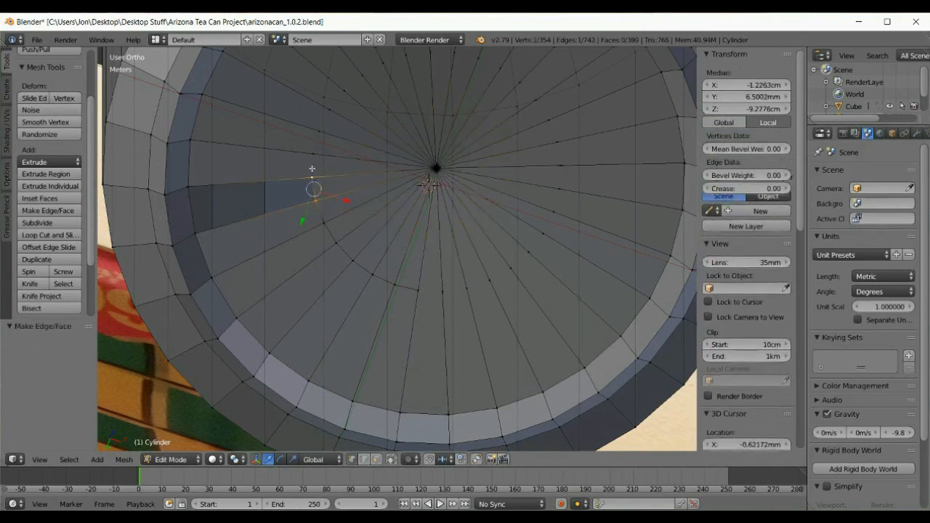
{"action": "right_click", "coordinate": [200, 184], "text": "shift"}
{"action": "right_click", "coordinate": [200, 222], "text": "shift"}
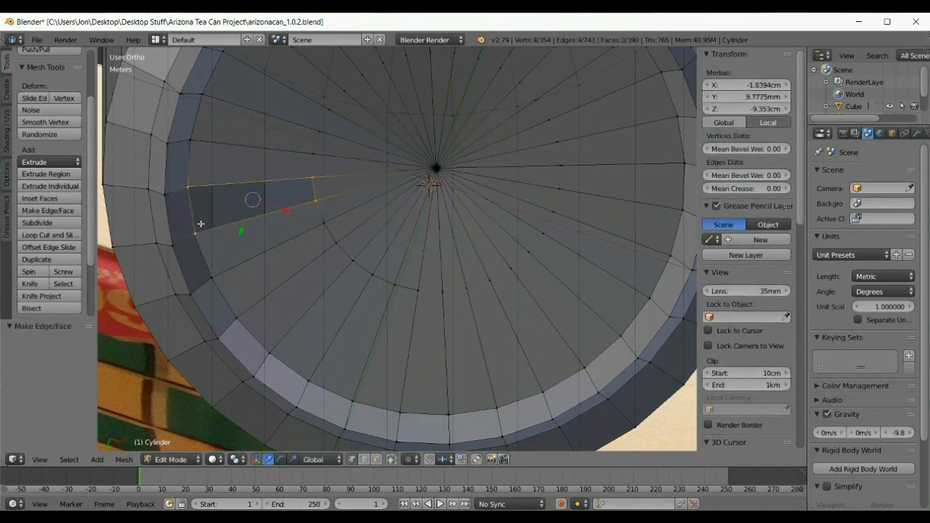
{"action": "key", "text": "f"}
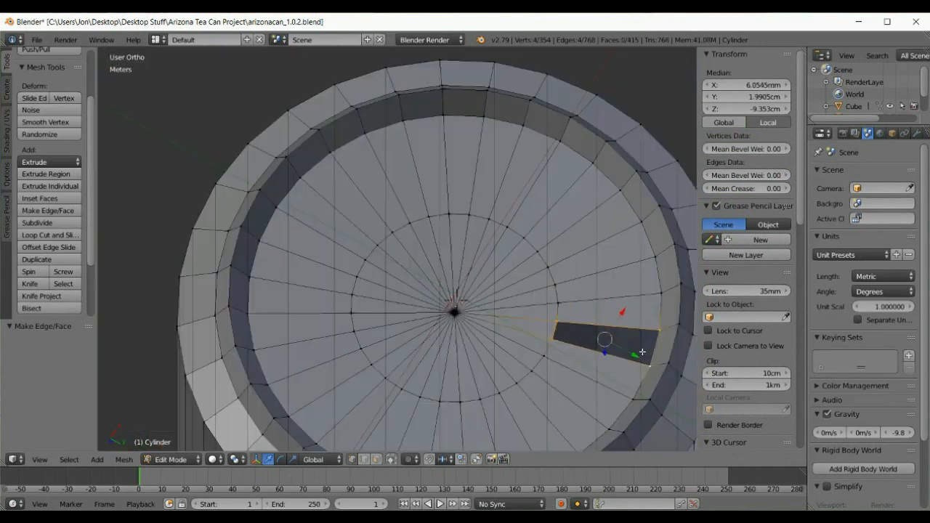
{"action": "key", "text": "f"}
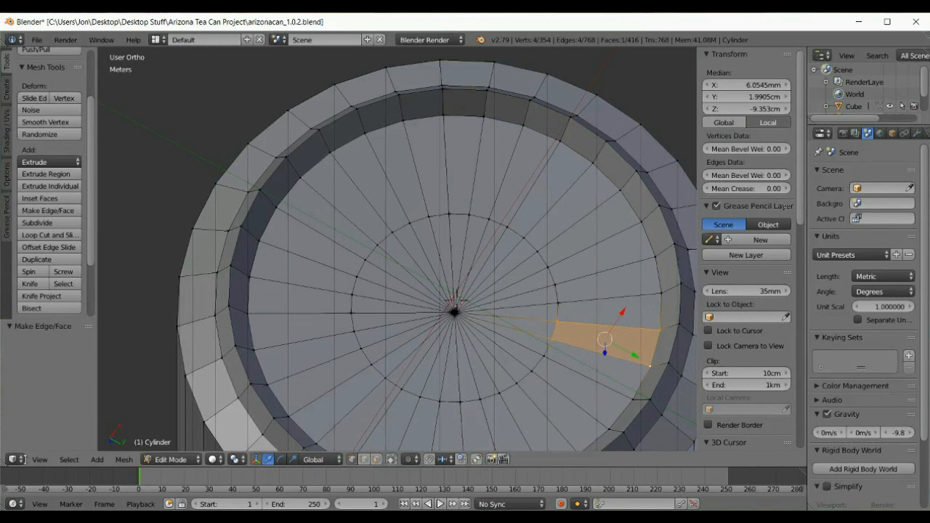
In the bottom view, select the complete ring of 32 mid-spoke vertices and scale it up by a factor of 1.122.
{"action": "left_click", "coordinate": [39, 459]}
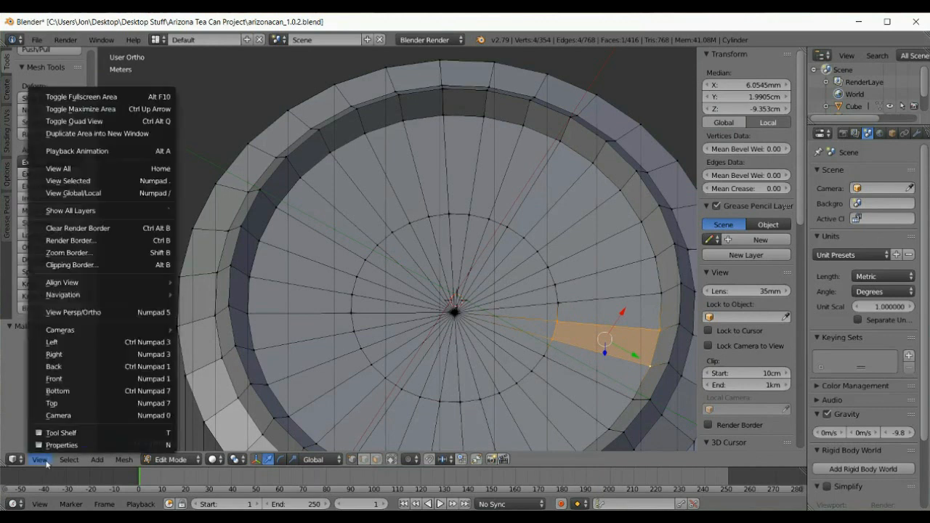
{"action": "left_click", "coordinate": [57, 391]}
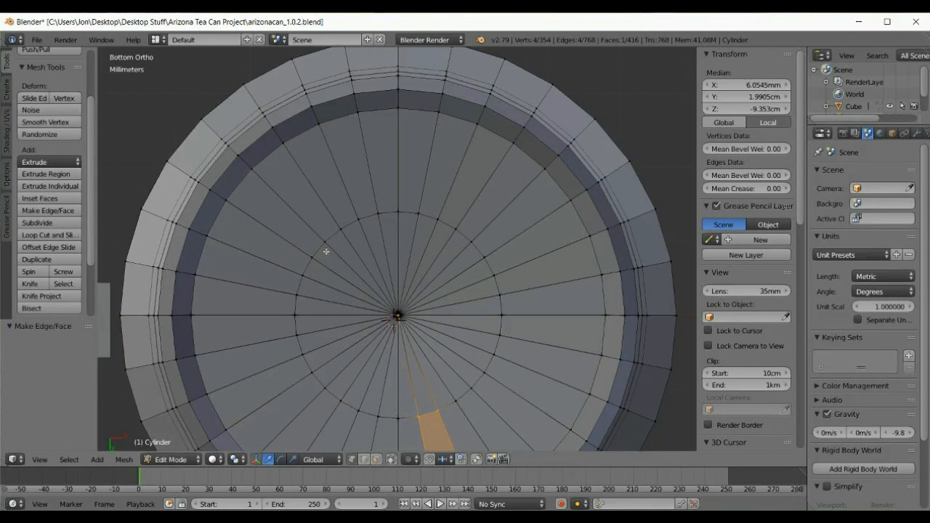
{"action": "right_click", "coordinate": [326, 250]}
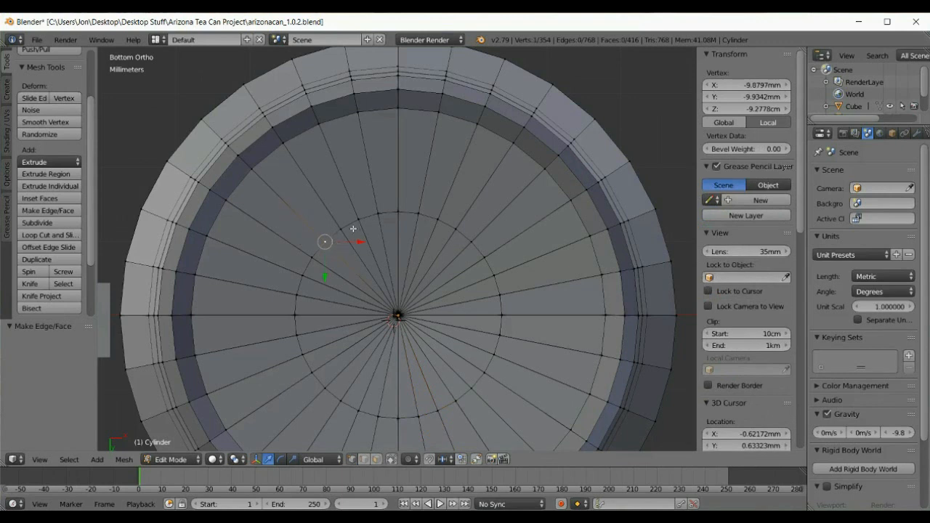
{"action": "right_click", "coordinate": [347, 227], "text": "shift"}
{"action": "right_click", "coordinate": [359, 217], "text": "shift"}
{"action": "right_click", "coordinate": [382, 210], "text": "shift"}
{"action": "right_click", "coordinate": [399, 210], "text": "shift"}
{"action": "right_click", "coordinate": [420, 213], "text": "shift"}
{"action": "right_click", "coordinate": [440, 223], "text": "shift"}
{"action": "right_click", "coordinate": [457, 231], "text": "shift"}
{"action": "right_click", "coordinate": [472, 244], "text": "shift"}
{"action": "right_click", "coordinate": [483, 260], "text": "shift"}
{"action": "right_click", "coordinate": [491, 277], "text": "shift"}
{"action": "right_click", "coordinate": [495, 296], "text": "shift"}
{"action": "right_click", "coordinate": [494, 316], "text": "shift"}
{"action": "right_click", "coordinate": [488, 335], "text": "shift"}
{"action": "right_click", "coordinate": [483, 354], "text": "shift"}
{"action": "right_click", "coordinate": [478, 371], "text": "shift"}
{"action": "right_click", "coordinate": [454, 398], "text": "shift"}
{"action": "right_click", "coordinate": [418, 408], "text": "shift"}
{"action": "right_click", "coordinate": [434, 405], "text": "shift"}
{"action": "right_click", "coordinate": [392, 404], "text": "shift"}
{"action": "right_click", "coordinate": [379, 406], "text": "shift"}
{"action": "right_click", "coordinate": [343, 396], "text": "shift"}
{"action": "right_click", "coordinate": [363, 404], "text": "shift"}
{"action": "right_click", "coordinate": [325, 386], "text": "shift"}
{"action": "right_click", "coordinate": [312, 371], "text": "shift"}
{"action": "right_click", "coordinate": [303, 354], "text": "shift"}
{"action": "right_click", "coordinate": [298, 335], "text": "shift"}
{"action": "right_click", "coordinate": [311, 317], "text": "shift"}
{"action": "right_click", "coordinate": [312, 297], "text": "shift"}
{"action": "right_click", "coordinate": [312, 282], "text": "shift"}
{"action": "right_click", "coordinate": [321, 264], "text": "shift"}
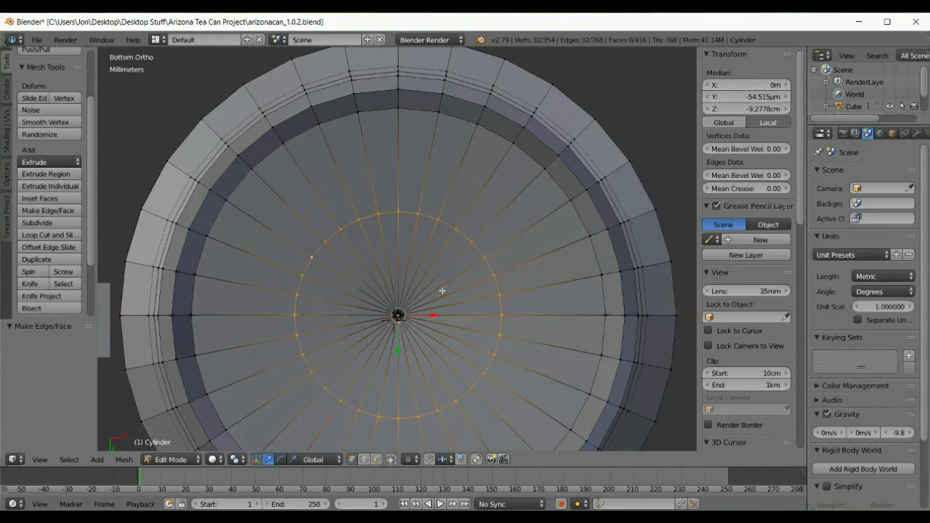
{"action": "key", "text": "s"}
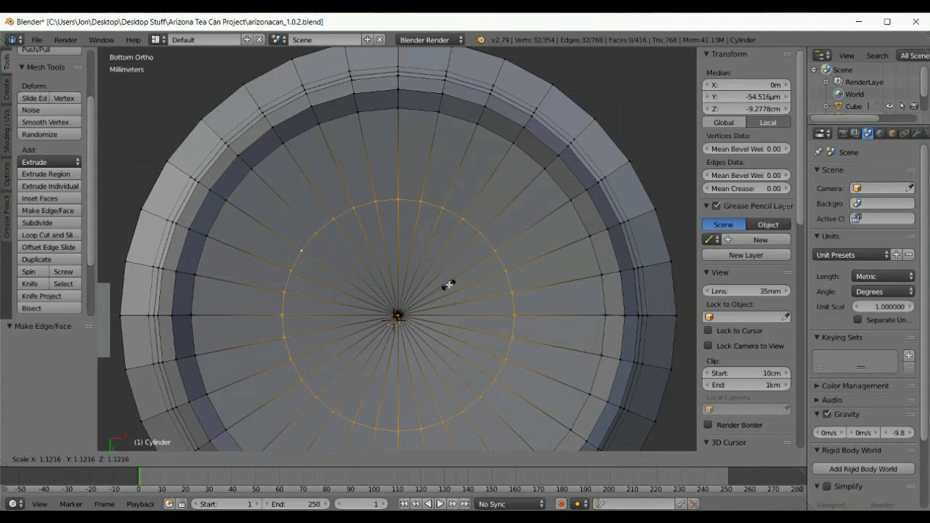
{"action": "left_click", "coordinate": [448, 285]}
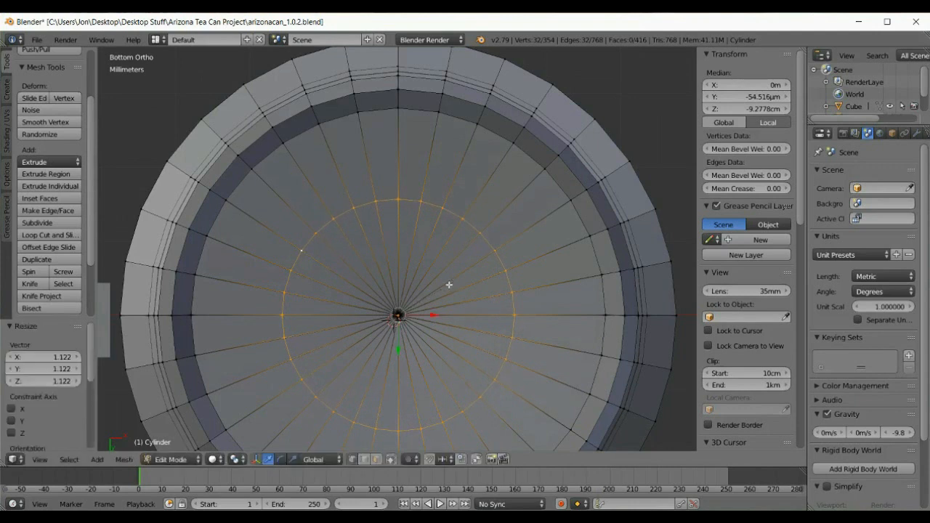
Select the centre vertex of the can's bottom and, in the front view, lower it 0.33 mm along Z.
{"action": "left_click", "coordinate": [40, 459]}
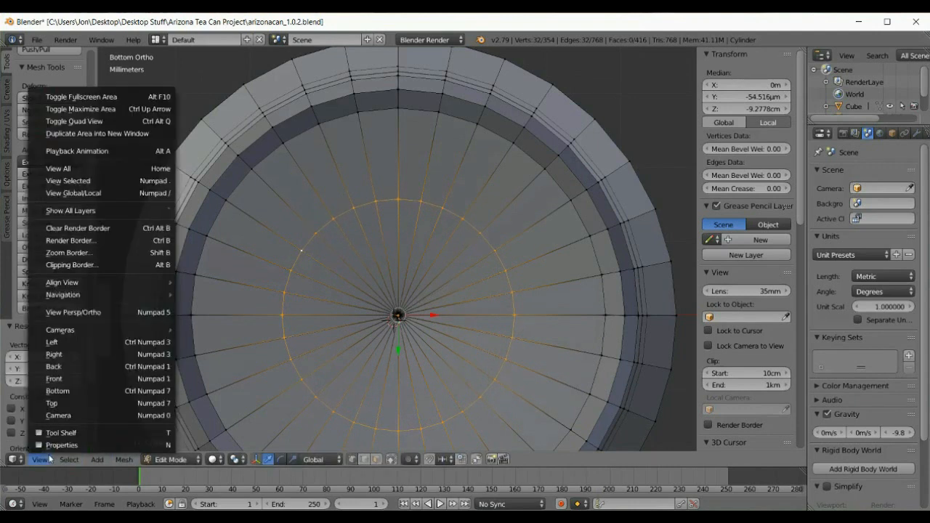
{"action": "left_click", "coordinate": [69, 381]}
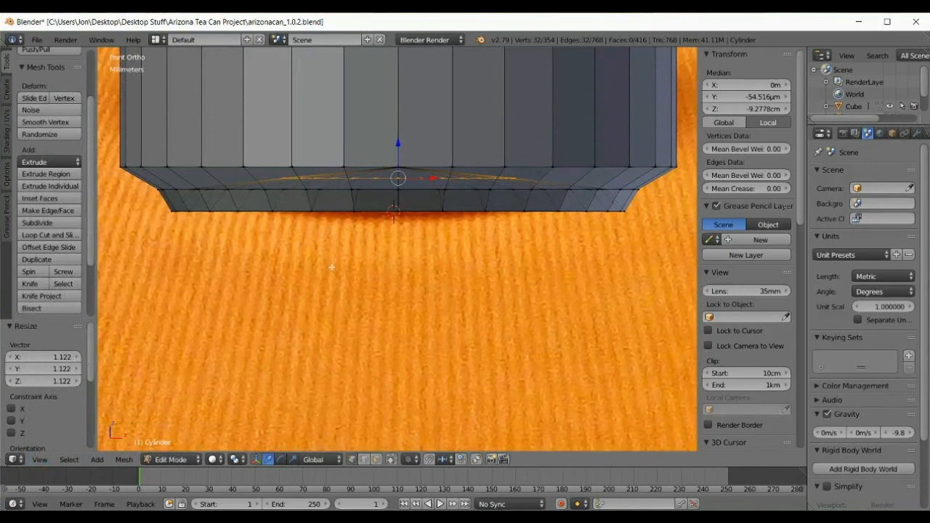
{"action": "middle_click_drag", "start_coordinate": [342, 288], "coordinate": [371, 237]}
{"action": "right_click", "coordinate": [372, 229]}
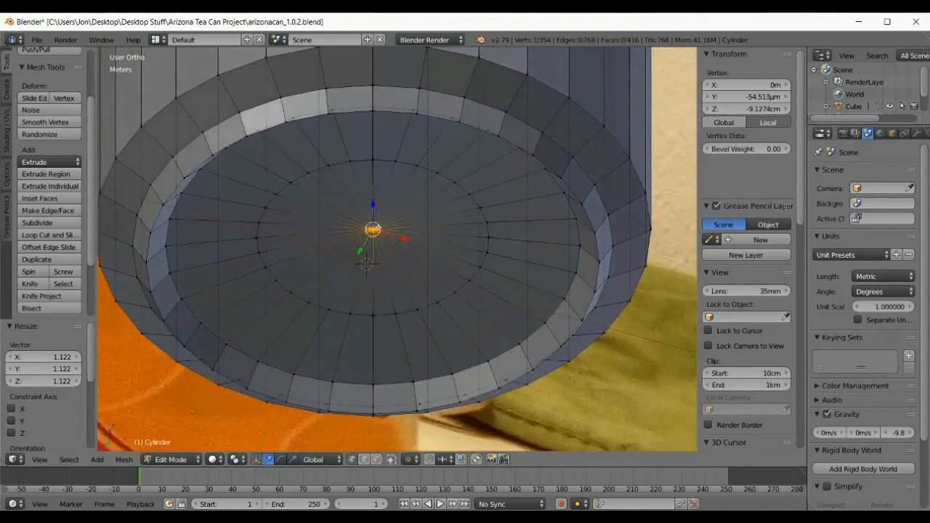
{"action": "left_click", "coordinate": [39, 460]}
{"action": "left_click", "coordinate": [71, 377]}
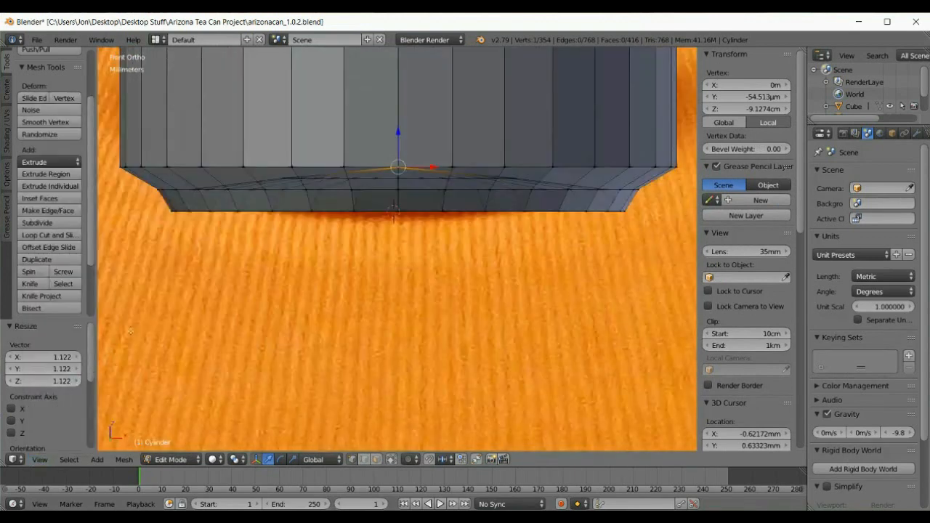
{"action": "left_click_drag", "start_coordinate": [398, 133], "coordinate": [397, 134]}
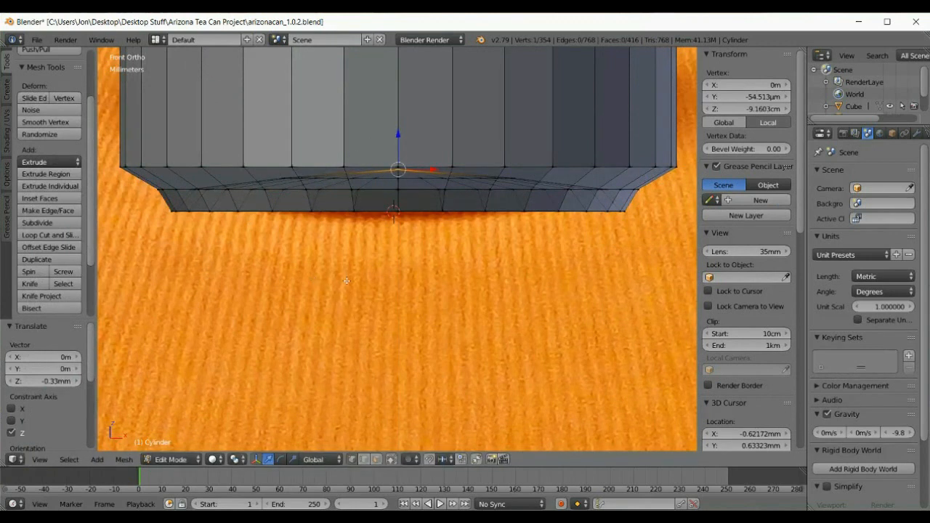
Add all 32 mid-spoke ring vertices to the selected centre vertex and, in the front view, raise the selection 0.291 mm along Z.
{"action": "middle_click_drag", "start_coordinate": [346, 281], "coordinate": [329, 229]}
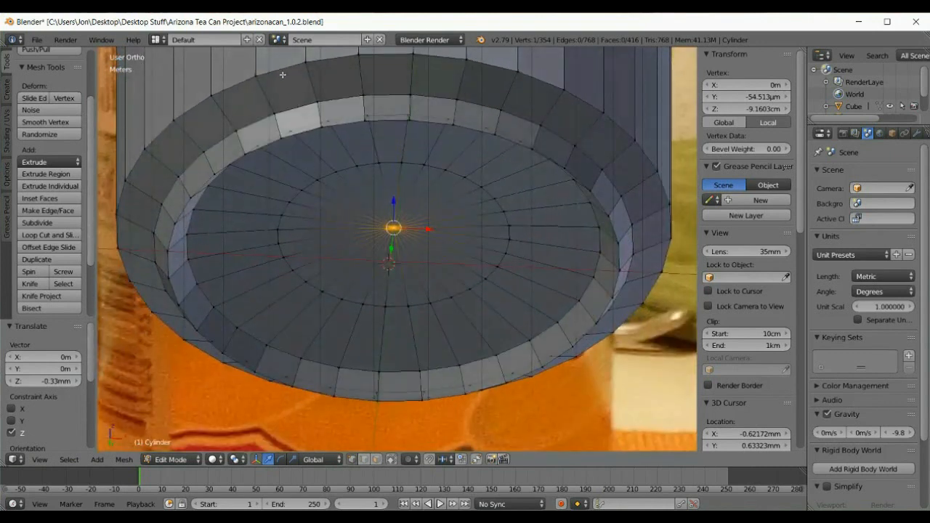
{"action": "left_click", "coordinate": [318, 180], "text": "shift"}
{"action": "left_click", "coordinate": [337, 173], "text": "shift"}
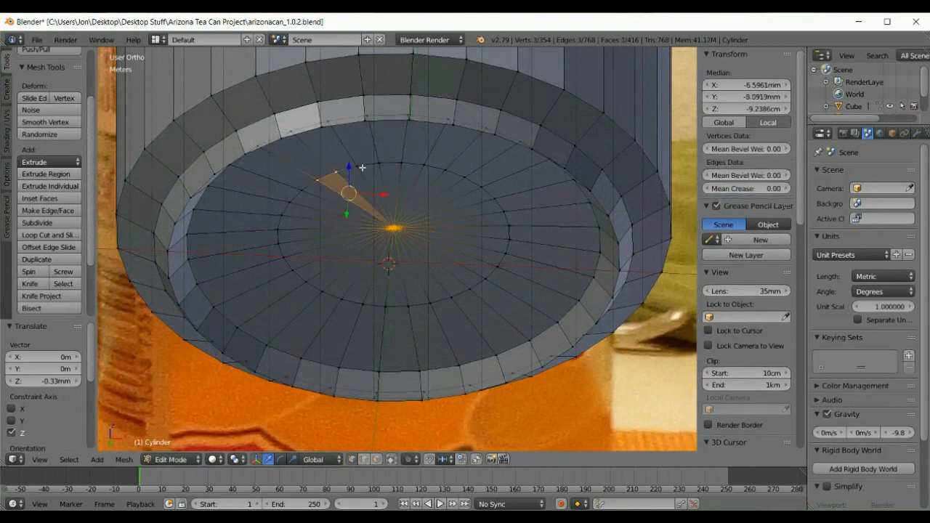
{"action": "left_click", "coordinate": [357, 167], "text": "shift"}
{"action": "left_click", "coordinate": [378, 163], "text": "shift"}
{"action": "left_click", "coordinate": [398, 162], "text": "shift"}
{"action": "left_click", "coordinate": [421, 167], "text": "shift"}
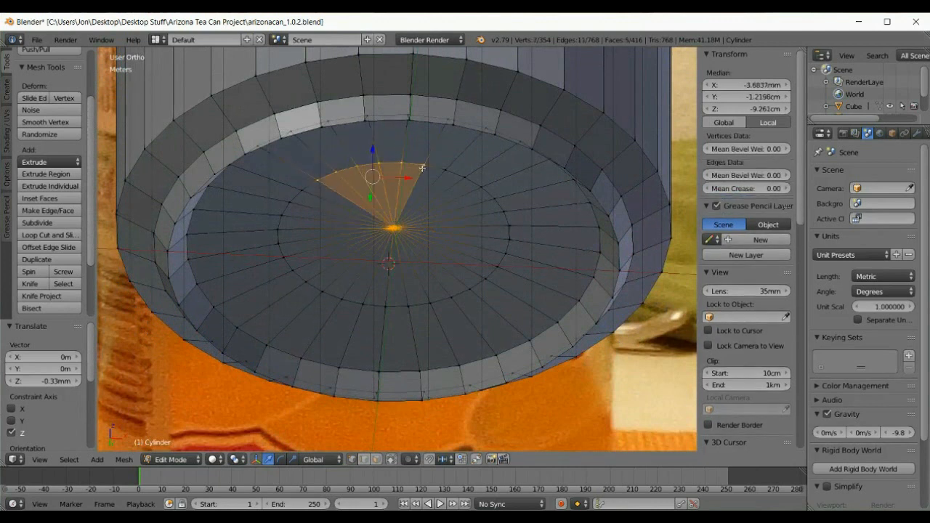
{"action": "left_click", "coordinate": [444, 173], "text": "shift"}
{"action": "left_click", "coordinate": [462, 181], "text": "shift"}
{"action": "left_click", "coordinate": [480, 187], "text": "shift"}
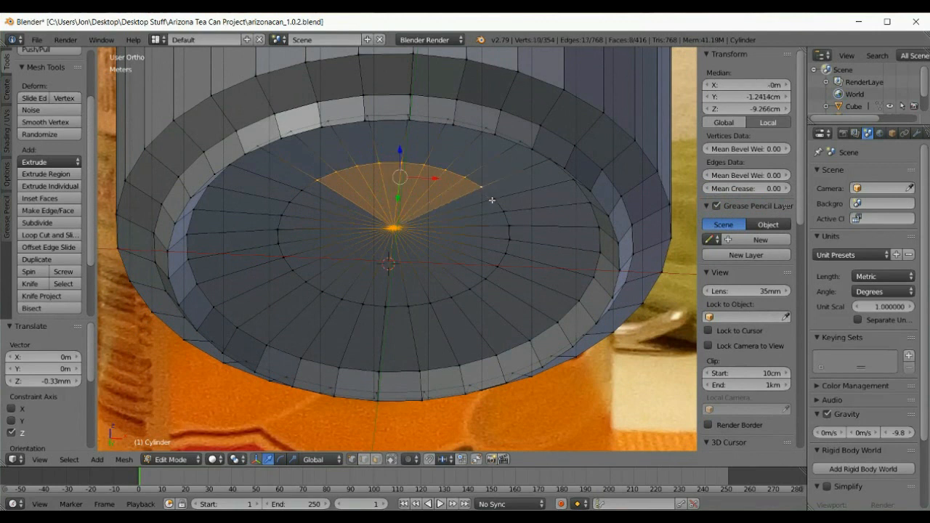
{"action": "left_click", "coordinate": [493, 198], "text": "shift"}
{"action": "left_click", "coordinate": [501, 212], "text": "shift"}
{"action": "left_click", "coordinate": [507, 225], "text": "shift"}
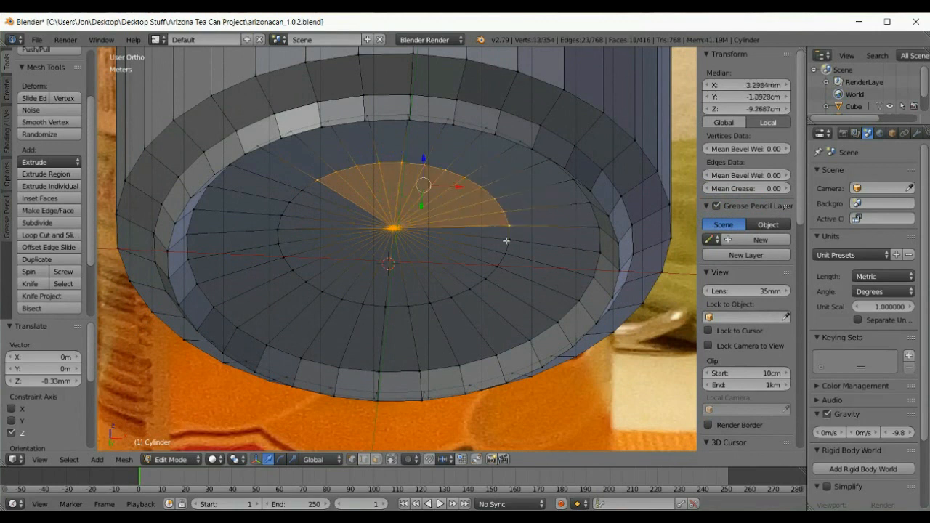
{"action": "left_click", "coordinate": [508, 239], "text": "shift"}
{"action": "left_click", "coordinate": [501, 254], "text": "shift"}
{"action": "left_click", "coordinate": [498, 266], "text": "shift"}
{"action": "left_click", "coordinate": [487, 280], "text": "shift"}
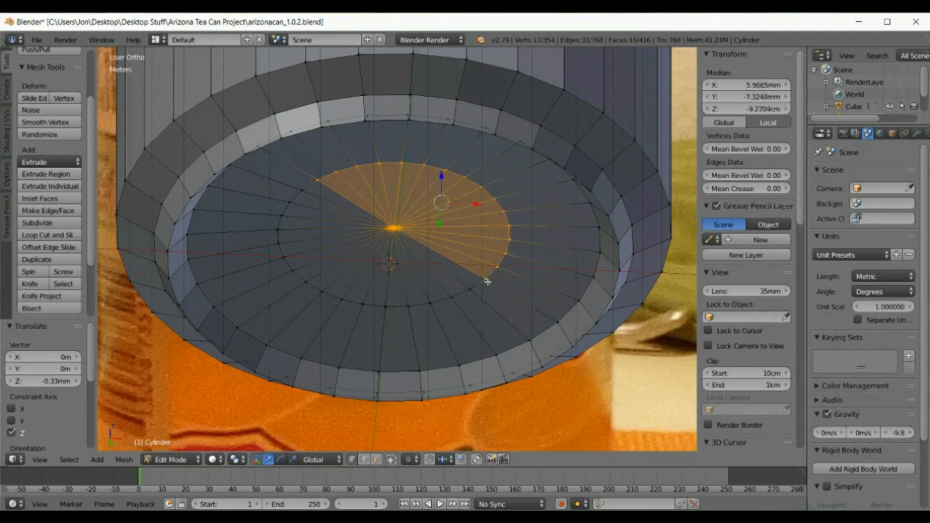
{"action": "left_click", "coordinate": [472, 294], "text": "shift"}
{"action": "left_click", "coordinate": [448, 306], "text": "shift"}
{"action": "left_click", "coordinate": [427, 310], "text": "shift"}
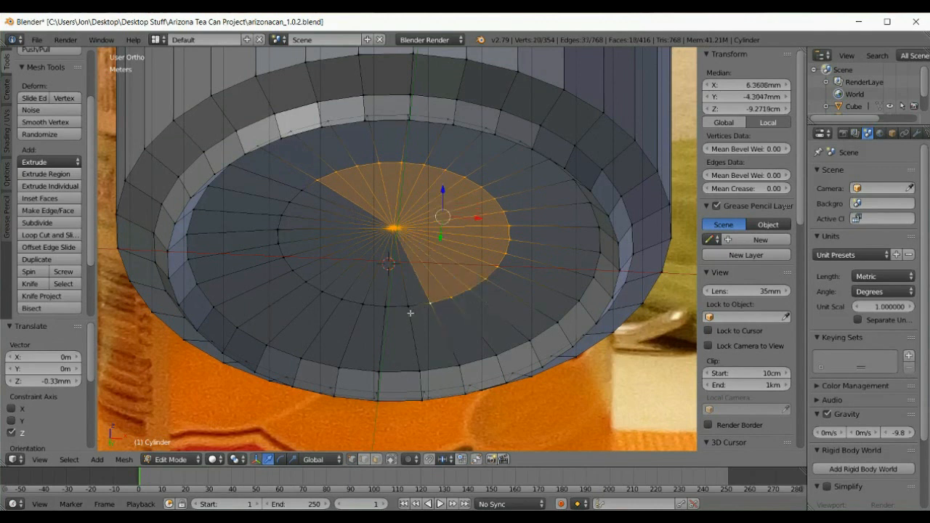
{"action": "left_click", "coordinate": [408, 312], "text": "shift"}
{"action": "left_click", "coordinate": [385, 308], "text": "shift"}
{"action": "left_click", "coordinate": [362, 305], "text": "shift"}
{"action": "left_click", "coordinate": [341, 299], "text": "shift"}
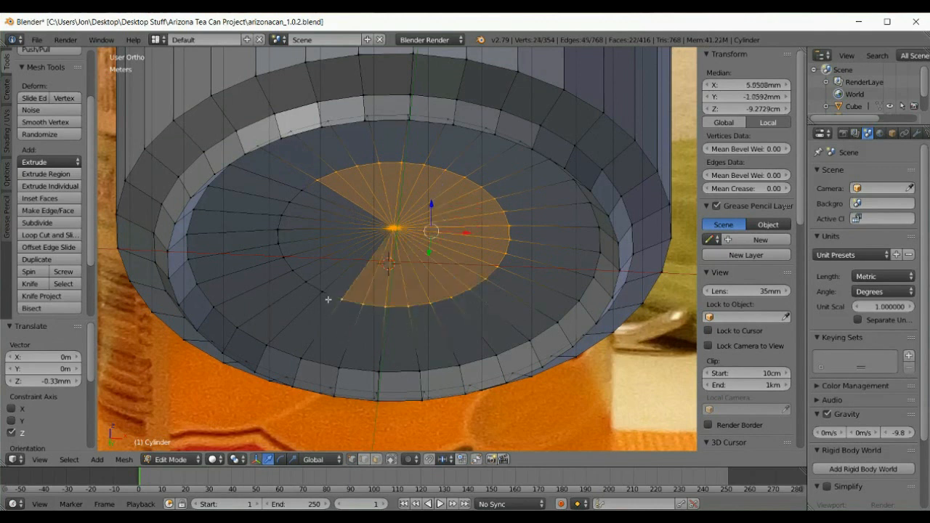
{"action": "left_click", "coordinate": [322, 292], "text": "shift"}
{"action": "left_click", "coordinate": [306, 283], "text": "shift"}
{"action": "left_click", "coordinate": [292, 270], "text": "shift"}
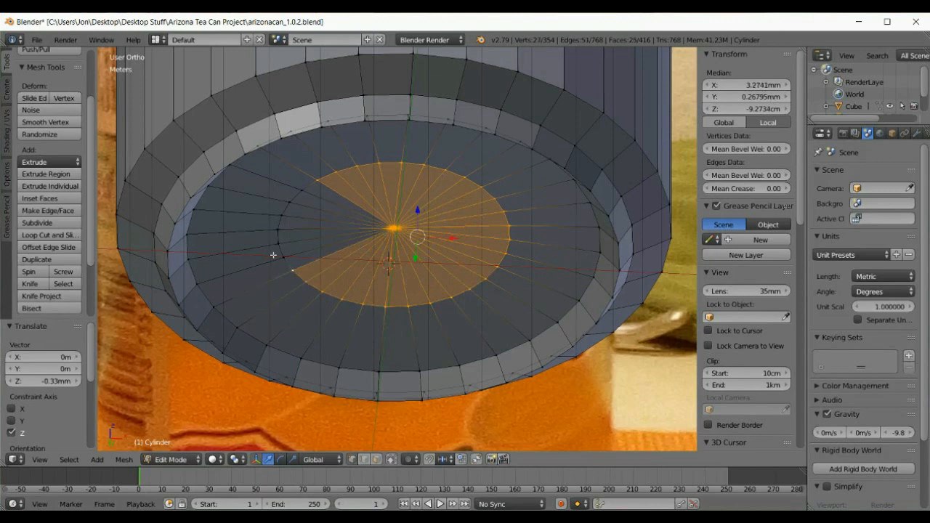
{"action": "left_click", "coordinate": [274, 253], "text": "shift"}
{"action": "left_click", "coordinate": [272, 240], "text": "shift"}
{"action": "left_click", "coordinate": [272, 228], "text": "shift"}
{"action": "left_click", "coordinate": [272, 215], "text": "shift"}
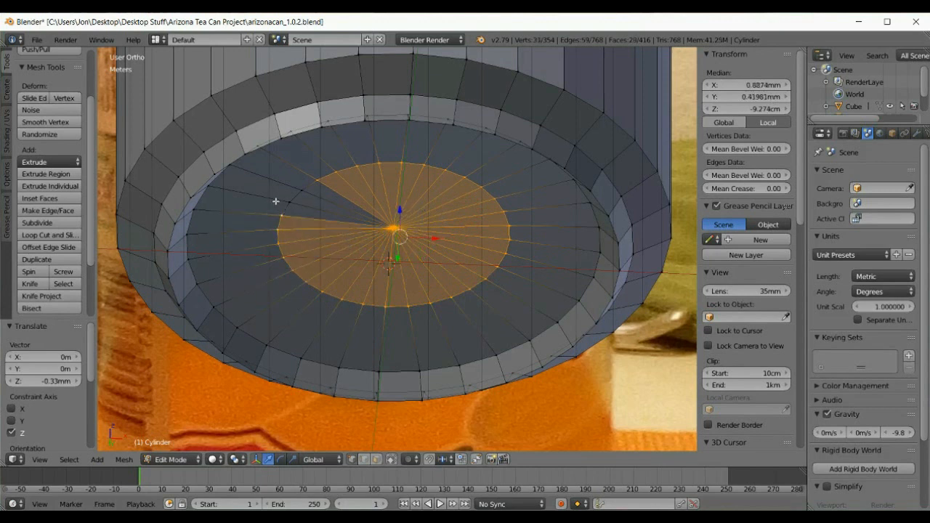
{"action": "left_click", "coordinate": [276, 201], "text": "shift"}
{"action": "left_click", "coordinate": [294, 187], "text": "shift"}
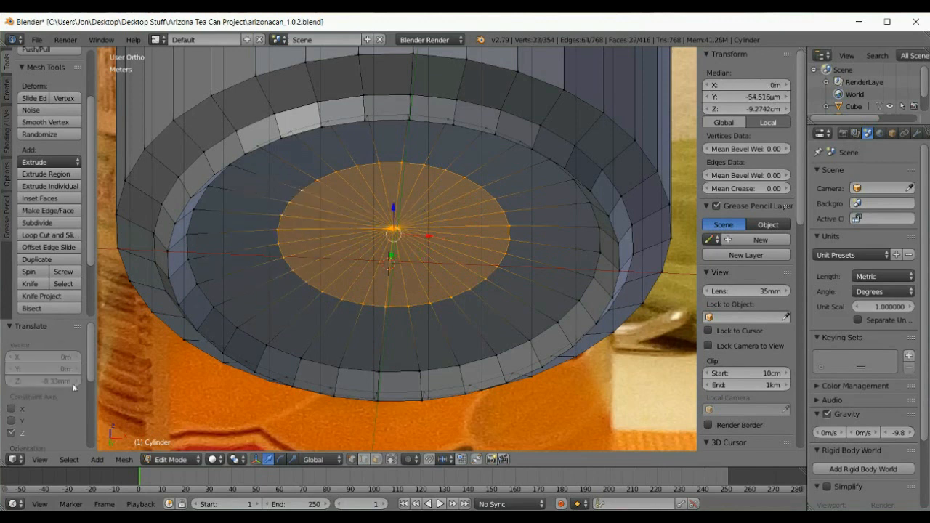
{"action": "left_click", "coordinate": [49, 462]}
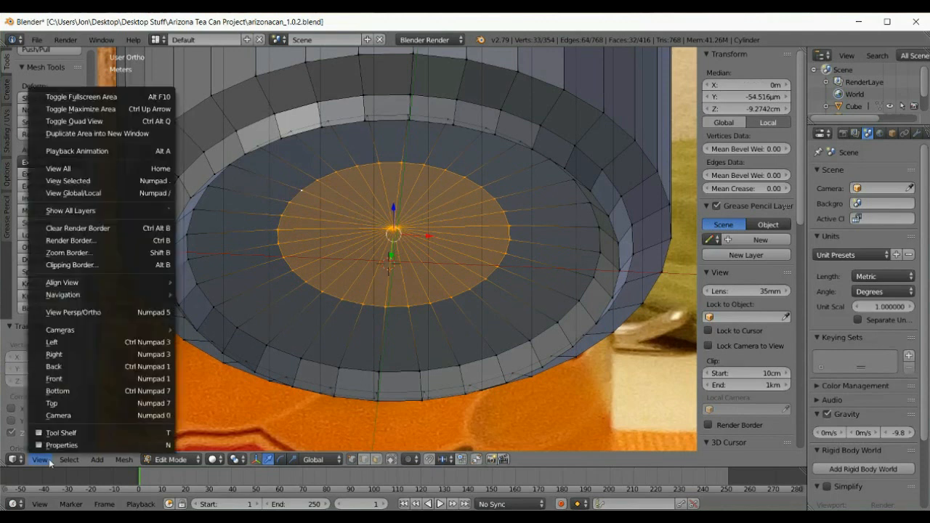
{"action": "left_click", "coordinate": [69, 377]}
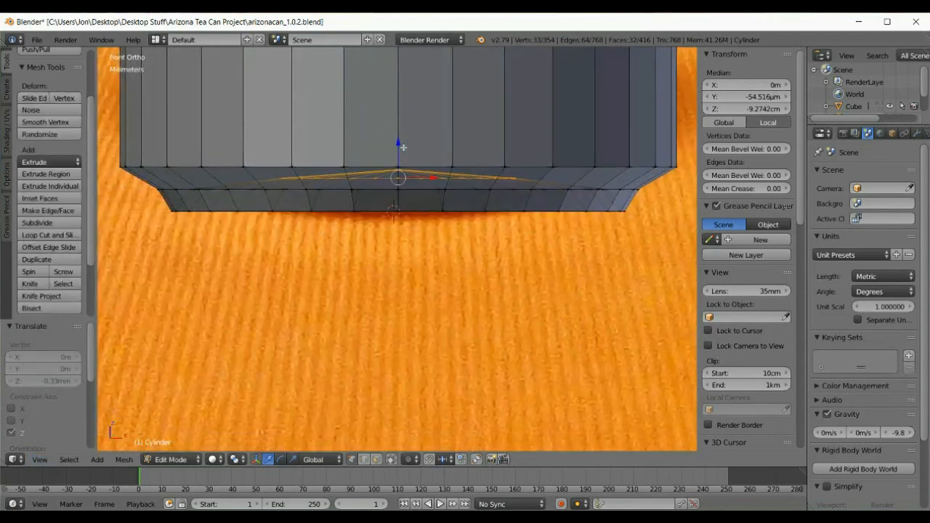
{"action": "scroll", "coordinate": [403, 147], "scroll_direction": "up", "scroll_amount": 5}
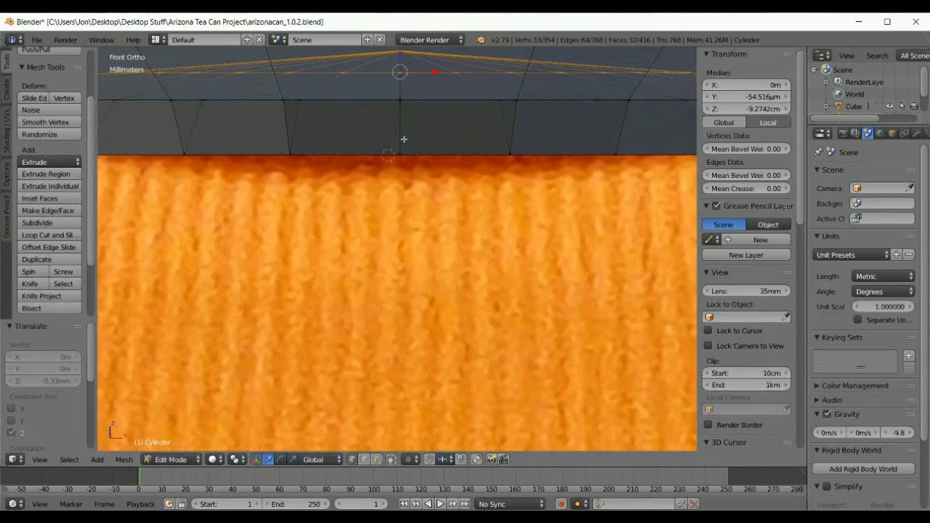
{"action": "scroll", "coordinate": [403, 139], "scroll_direction": "up", "scroll_amount": 8, "text": "shift"}
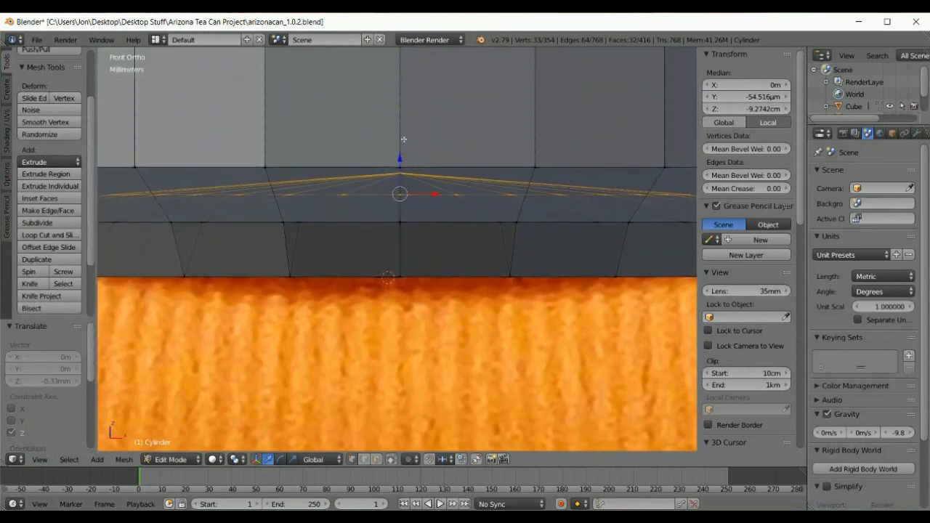
{"action": "scroll", "coordinate": [404, 138], "scroll_direction": "up", "scroll_amount": 2, "text": "shift"}
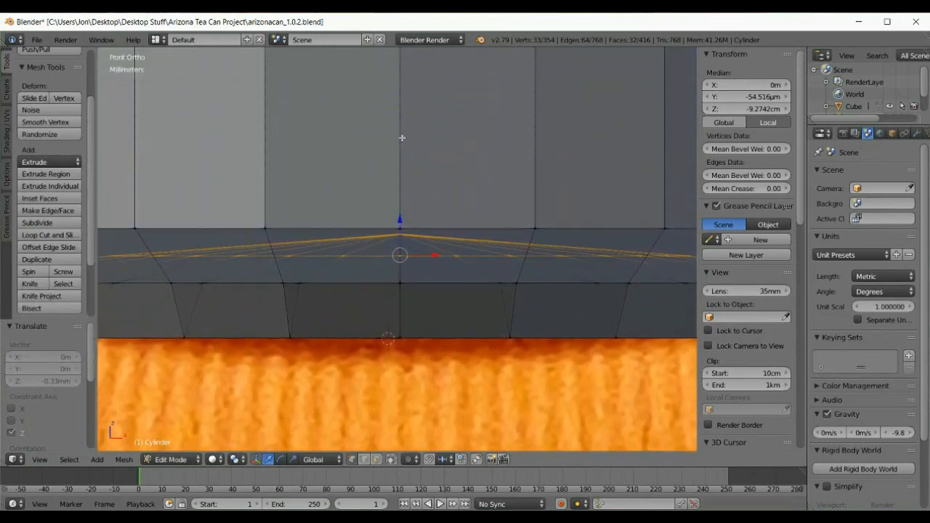
{"action": "scroll", "coordinate": [408, 192], "scroll_direction": "up", "scroll_amount": 3}
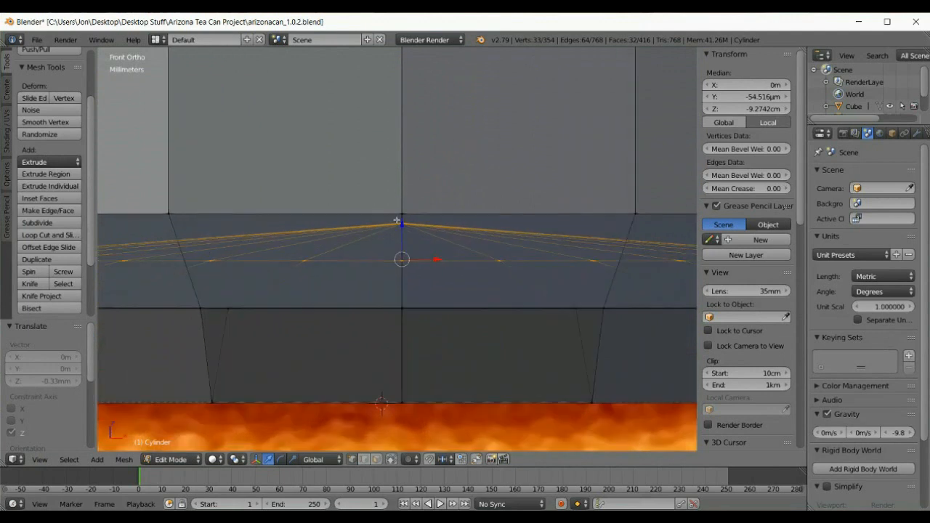
{"action": "left_click_drag", "start_coordinate": [399, 223], "coordinate": [400, 215]}
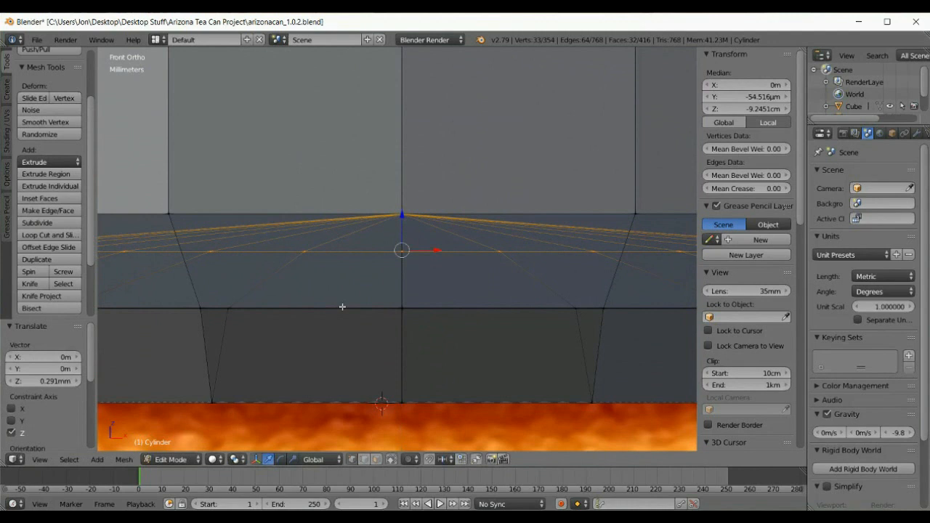
Examine the raised centre of the can's bottom in profile and from oblique angles above and below.
{"action": "left_click", "coordinate": [48, 461]}
{"action": "left_click", "coordinate": [48, 462]}
{"action": "scroll", "coordinate": [261, 315], "scroll_direction": "down", "scroll_amount": 4}
{"action": "middle_click_drag", "start_coordinate": [293, 298], "coordinate": [277, 320]}
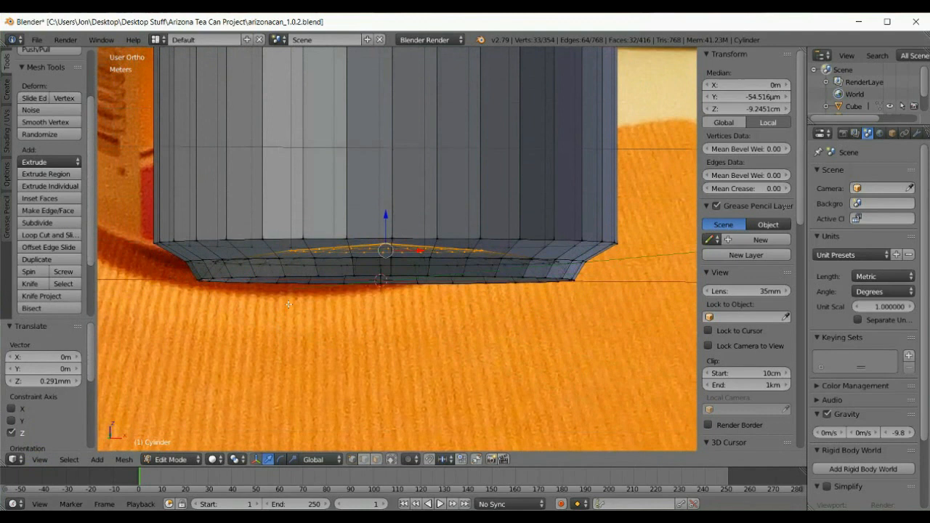
{"action": "scroll", "coordinate": [327, 257], "scroll_direction": "up", "scroll_amount": 3}
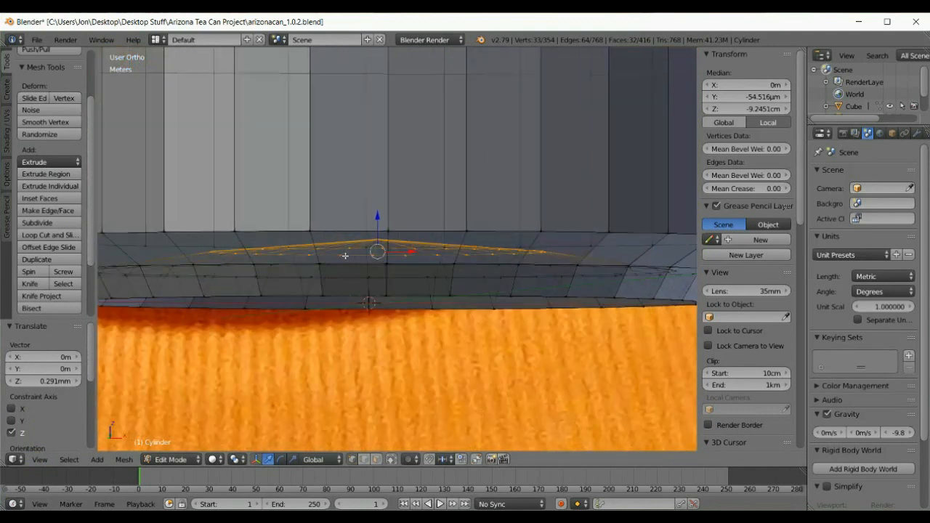
{"action": "middle_click_drag", "start_coordinate": [339, 259], "coordinate": [328, 292]}
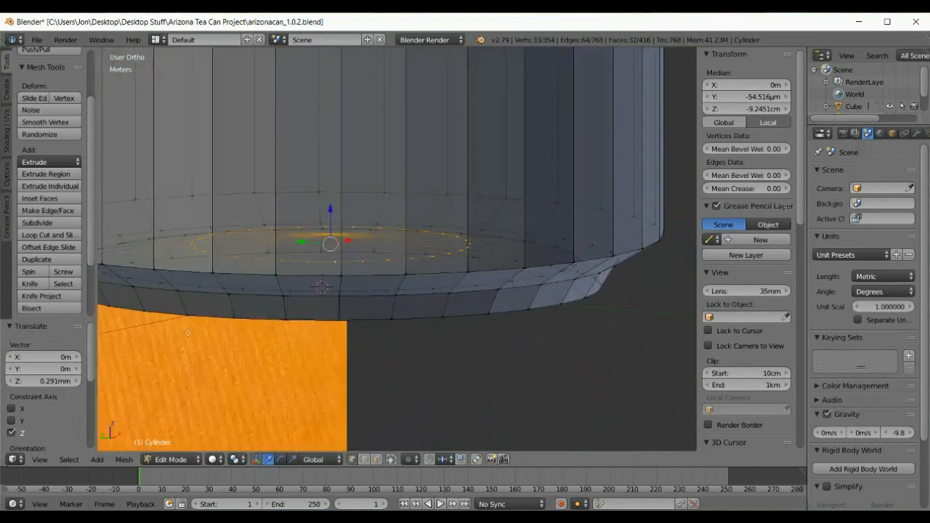
{"action": "left_click", "coordinate": [40, 459]}
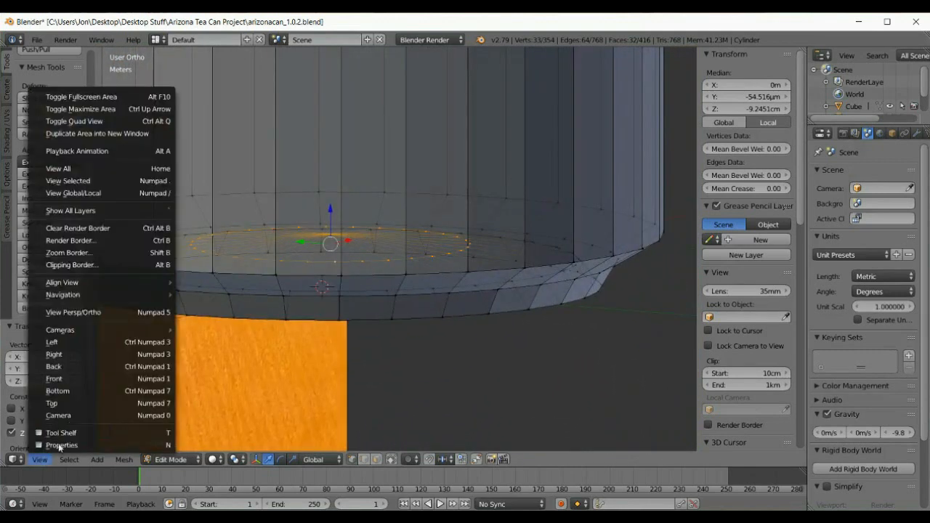
{"action": "left_click", "coordinate": [74, 380]}
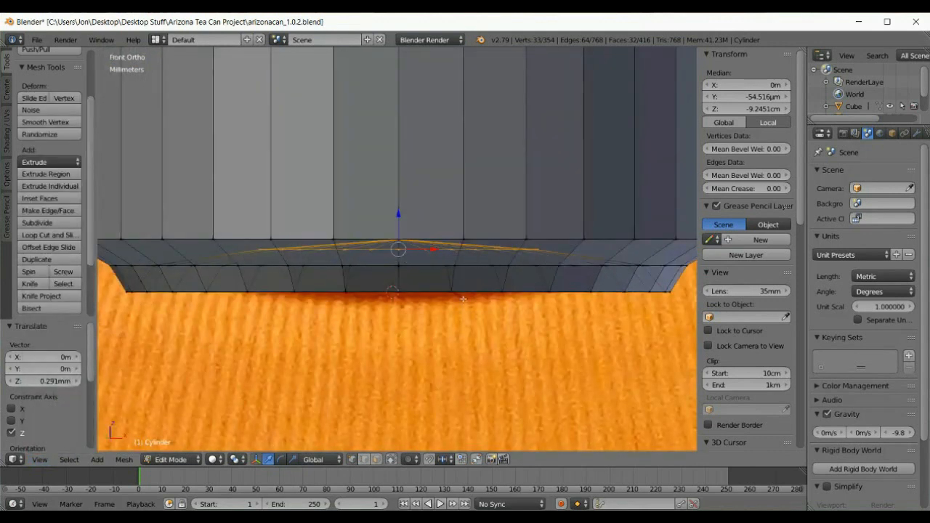
{"action": "middle_click_drag", "start_coordinate": [441, 326], "coordinate": [349, 264]}
Switch to Object Mode and examine the shaded bottom of the can from several angles and from the front.
{"action": "left_click", "coordinate": [173, 459]}
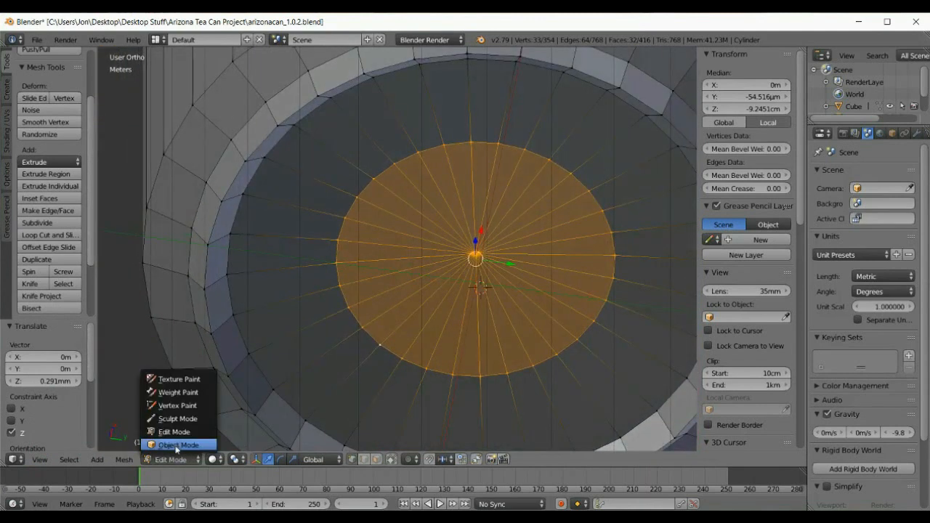
{"action": "left_click", "coordinate": [176, 445]}
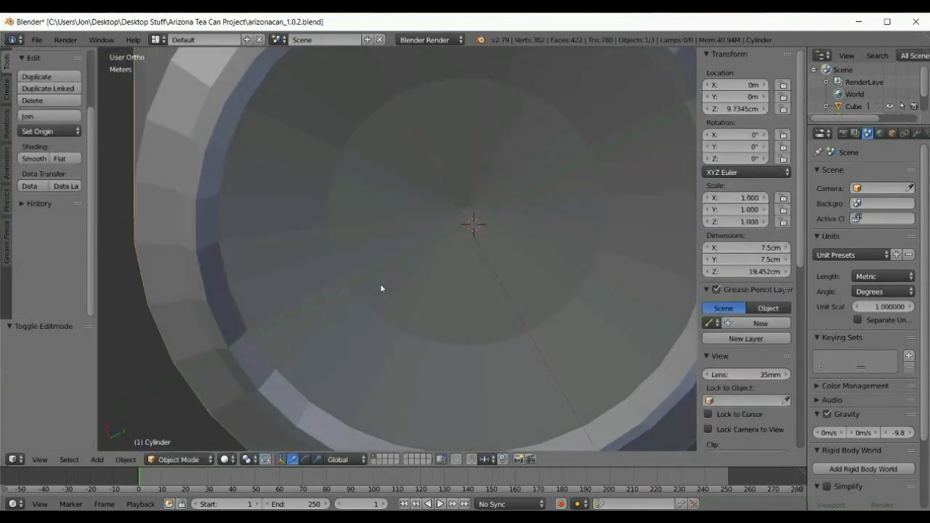
{"action": "mouse_move", "coordinate": [381, 289]}
{"action": "middle_mouse_down"}
{"action": "mouse_move", "coordinate": [336, 297]}
{"action": "mouse_move", "coordinate": [319, 281]}
{"action": "mouse_move", "coordinate": [355, 262]}
{"action": "mouse_move", "coordinate": [389, 266]}
{"action": "mouse_move", "coordinate": [424, 300]}
{"action": "mouse_move", "coordinate": [387, 287]}
{"action": "mouse_move", "coordinate": [338, 301]}
{"action": "mouse_move", "coordinate": [398, 326]}
{"action": "mouse_move", "coordinate": [435, 367]}
{"action": "mouse_move", "coordinate": [449, 367]}
{"action": "mouse_move", "coordinate": [500, 278]}
{"action": "mouse_move", "coordinate": [458, 217]}
{"action": "mouse_move", "coordinate": [472, 203]}
{"action": "mouse_move", "coordinate": [426, 188]}
{"action": "mouse_move", "coordinate": [380, 203]}
{"action": "mouse_move", "coordinate": [380, 213]}
{"action": "mouse_move", "coordinate": [406, 228]}
{"action": "mouse_move", "coordinate": [456, 202]}
{"action": "mouse_move", "coordinate": [401, 203]}
{"action": "mouse_move", "coordinate": [368, 258]}
{"action": "mouse_move", "coordinate": [384, 249]}
{"action": "middle_mouse_up"}
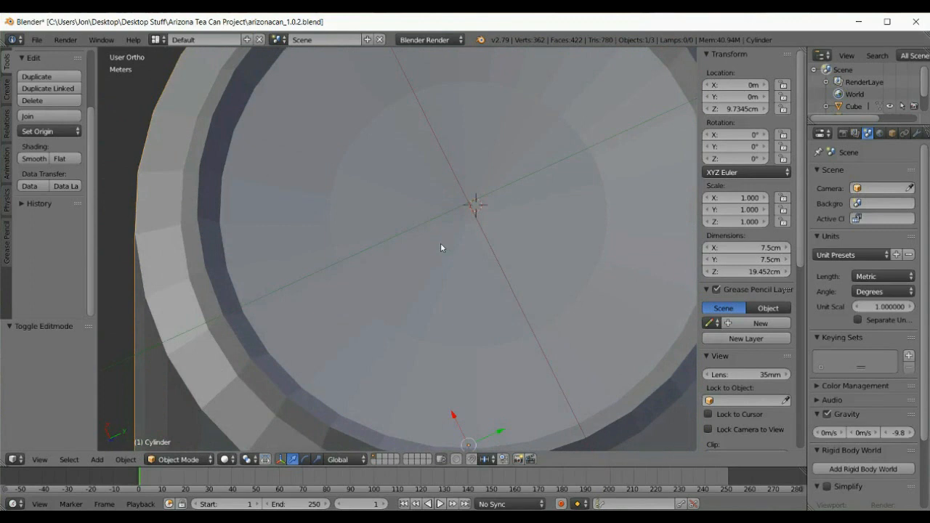
{"action": "middle_click_drag", "start_coordinate": [496, 266], "coordinate": [471, 230]}
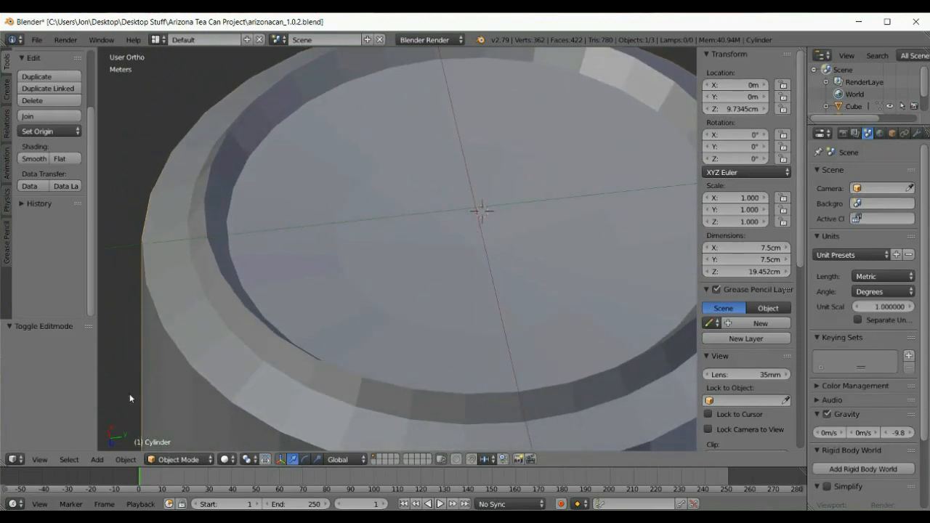
{"action": "left_click", "coordinate": [41, 459]}
{"action": "left_click", "coordinate": [63, 379]}
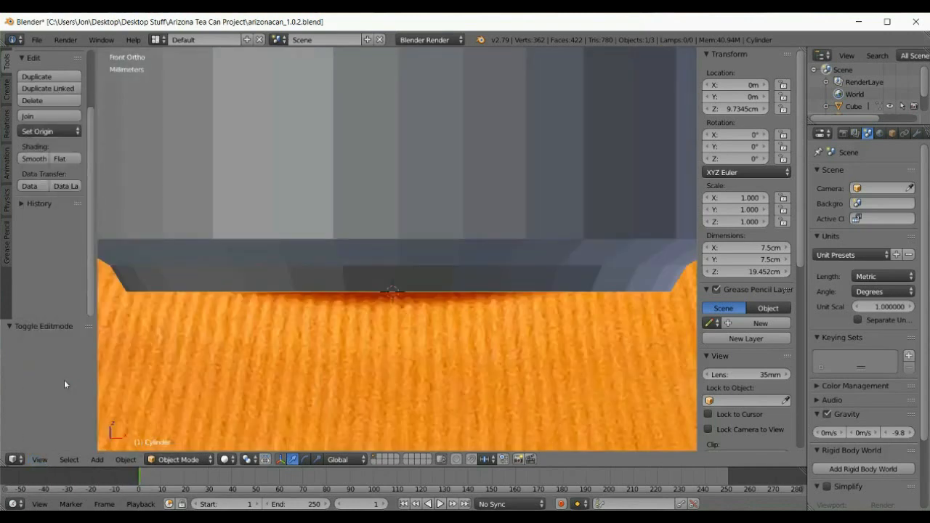
In Edit Mode, select both end vertices of one outer spoke edge in the bottom view and save the file.
{"action": "left_click", "coordinate": [188, 460]}
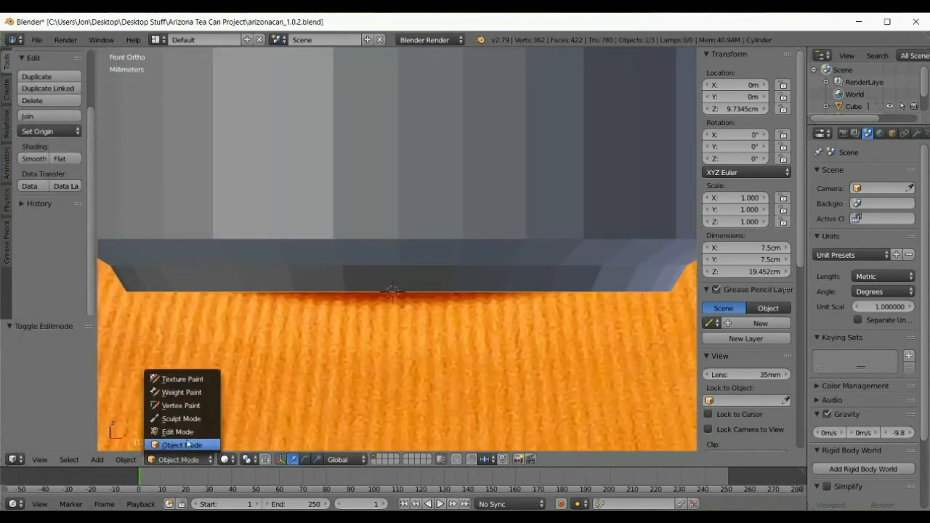
{"action": "left_click", "coordinate": [186, 431]}
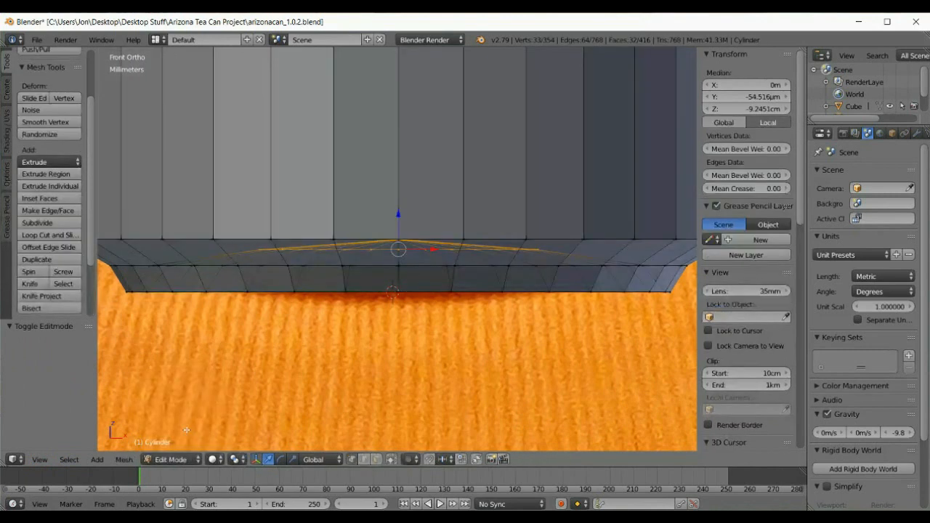
{"action": "left_click", "coordinate": [40, 460]}
{"action": "left_click", "coordinate": [73, 391]}
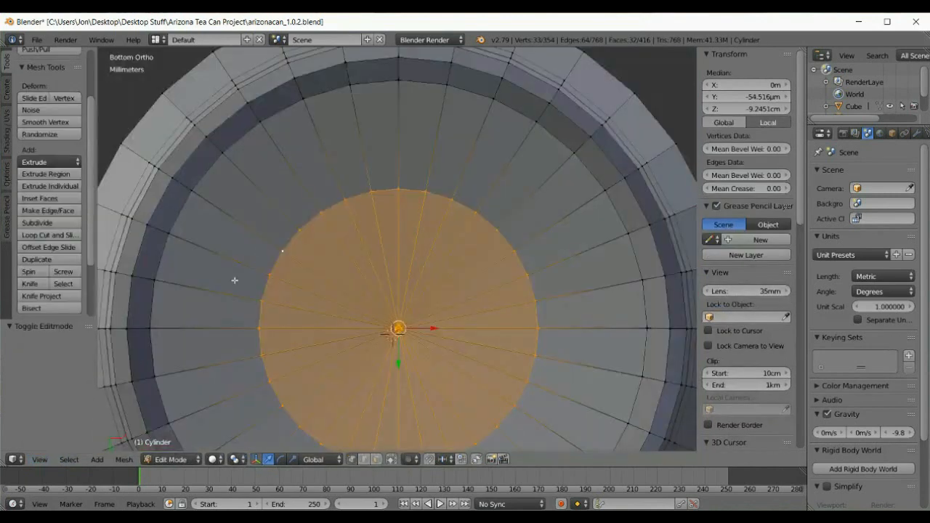
{"action": "right_click", "coordinate": [347, 207]}
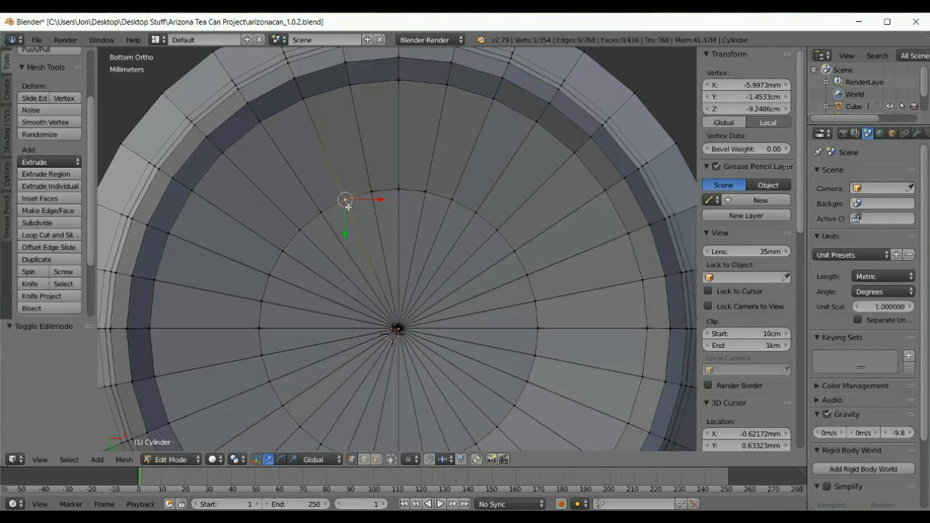
{"action": "right_click", "coordinate": [308, 106], "text": "shift"}
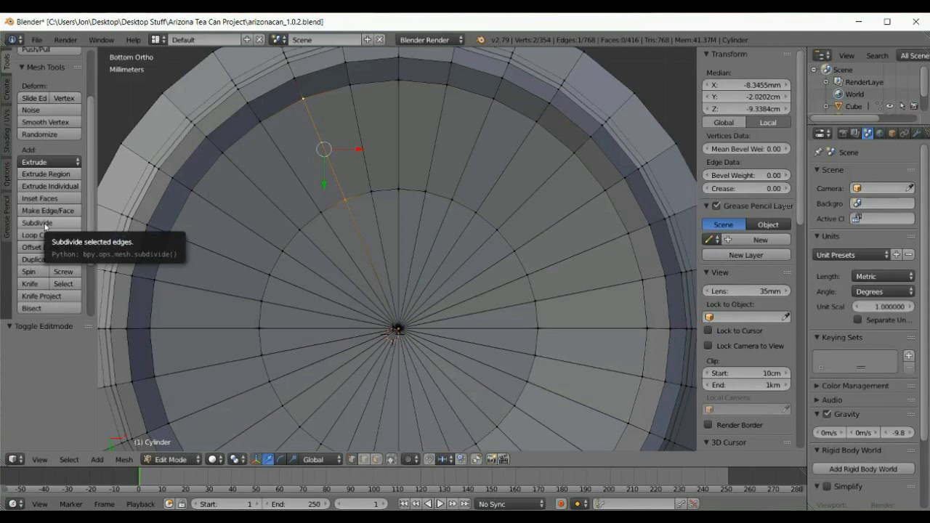
{"action": "left_click", "coordinate": [39, 42]}
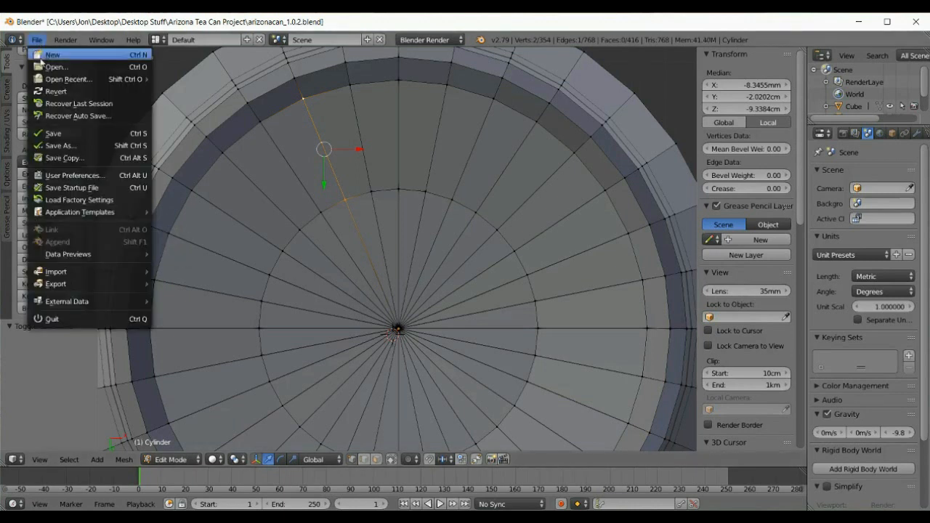
{"action": "left_click", "coordinate": [55, 135]}
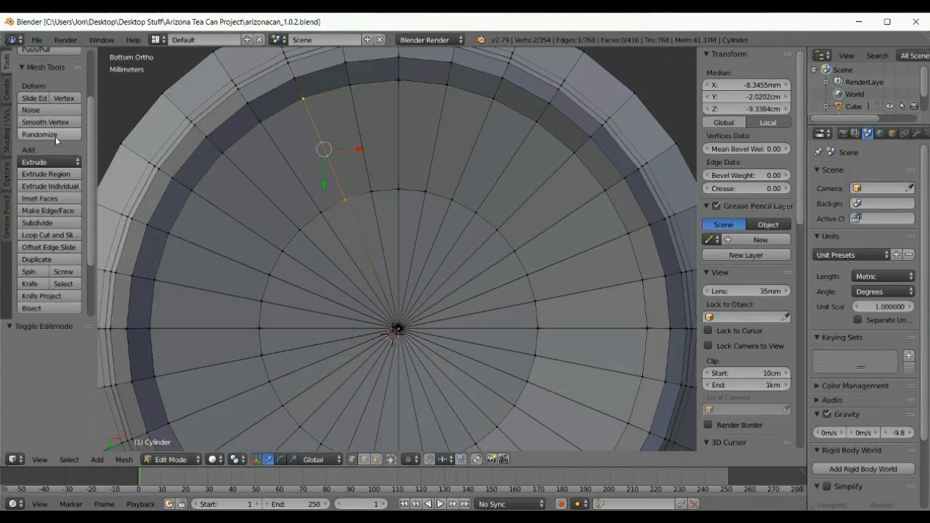